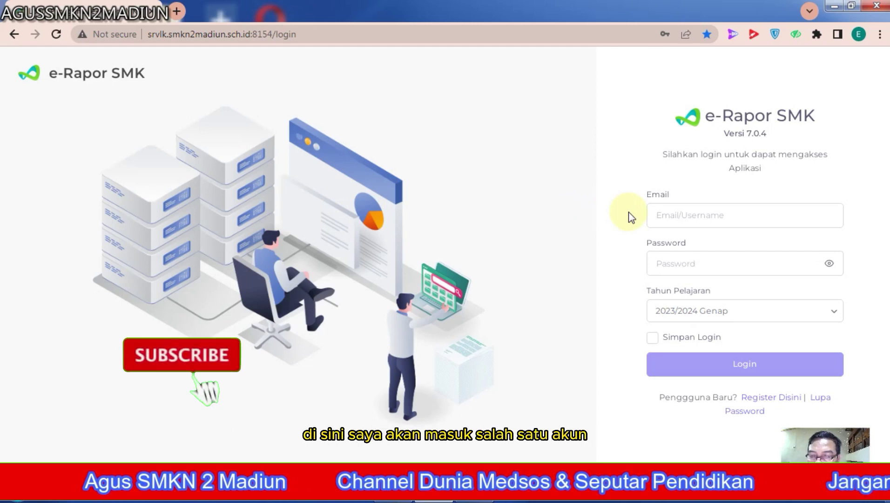
# - Log in using a saved account's email and password for the 2023/2024 Genap school year
pyautogui.click(656, 213)
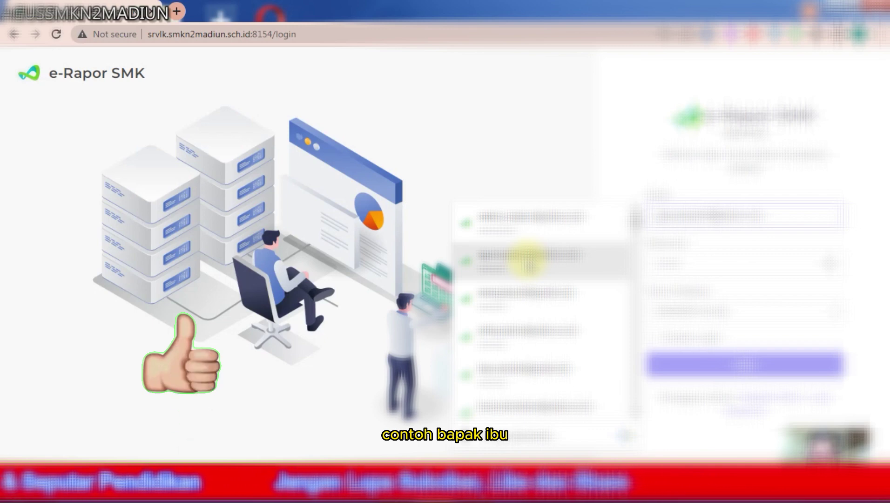
pyautogui.click(526, 256)
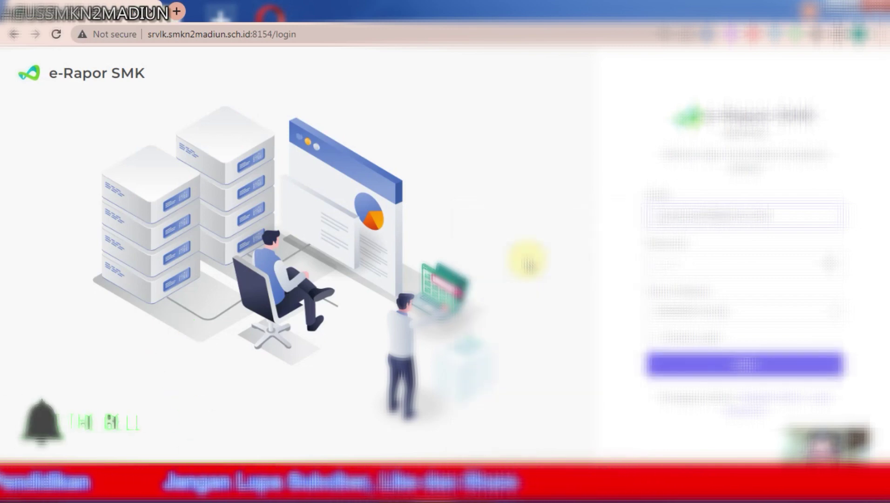
pyautogui.click(745, 366)
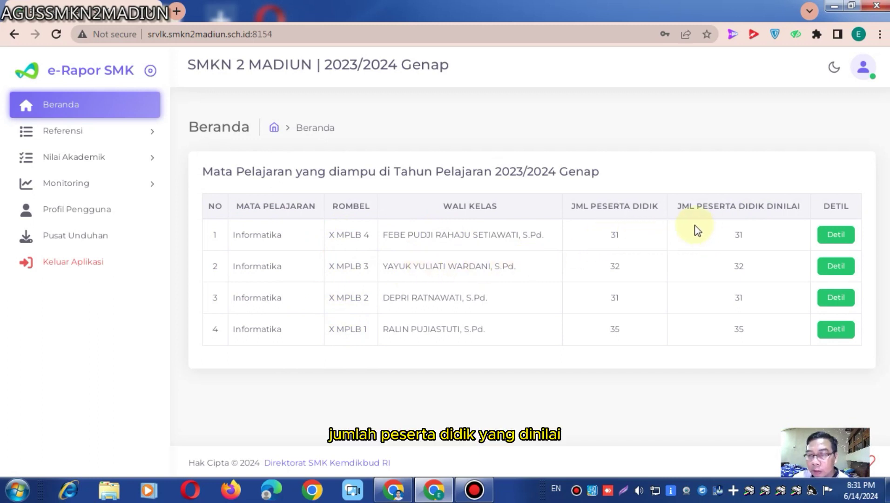
# - Open the Capaian Pembelajaran reference data and filter the list by Kelas 10
pyautogui.click(62, 133)
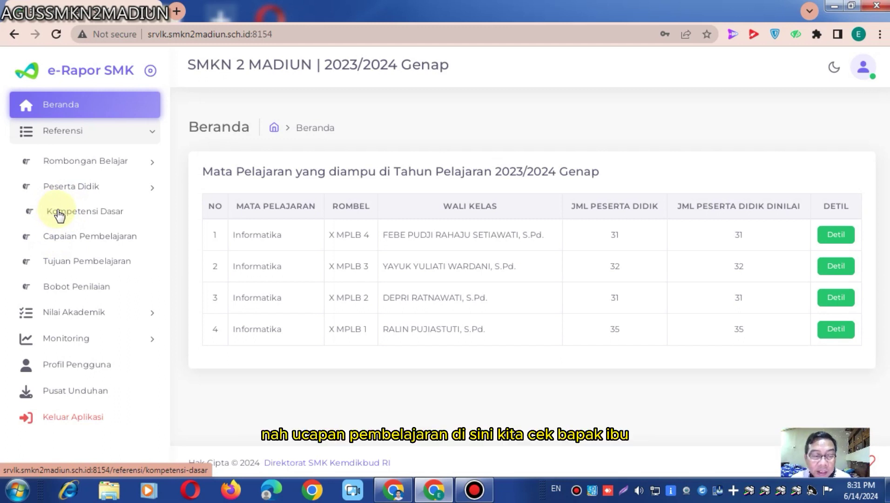
pyautogui.click(90, 238)
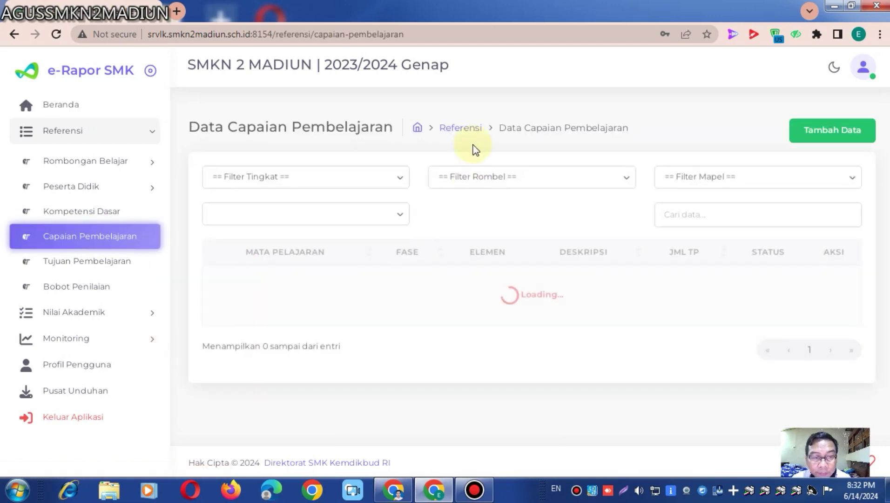
pyautogui.click(276, 178)
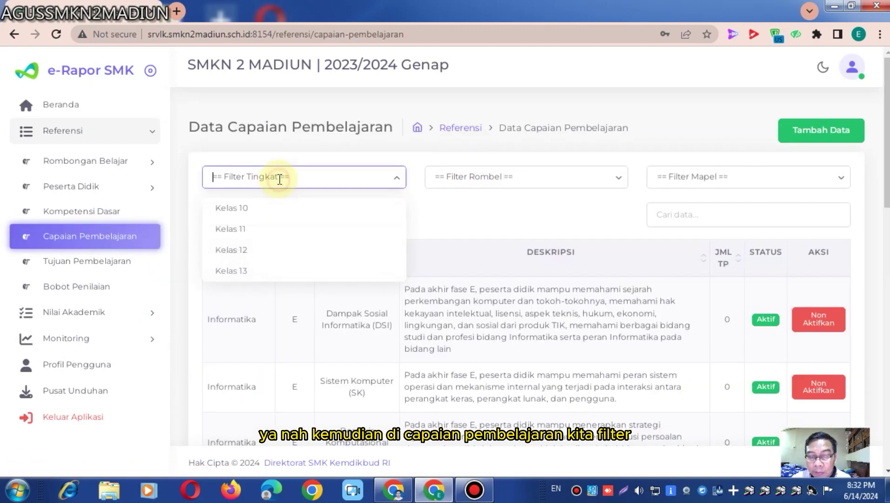
pyautogui.click(233, 209)
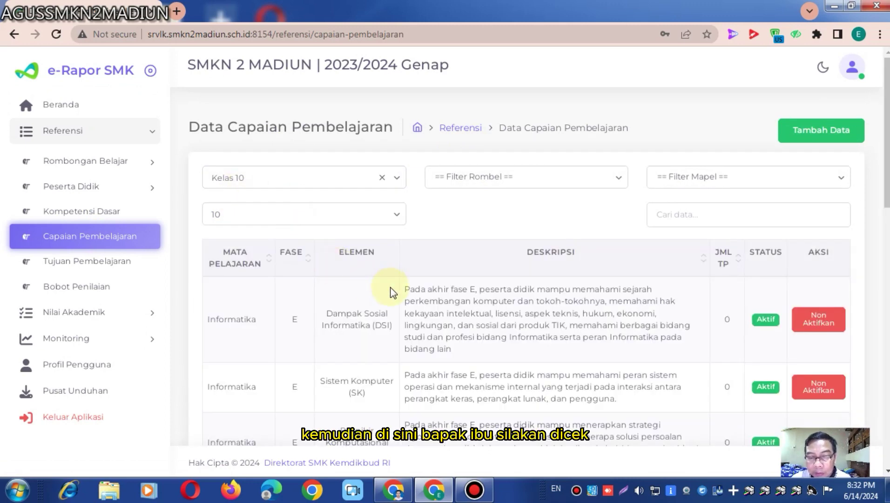
# - Examine the Kelas 10 learning outcomes for Informatika, checking each element, description and status to see which are already included
pyautogui.scroll(-3, 392, 288)
pyautogui.scroll(-4, 392, 294)
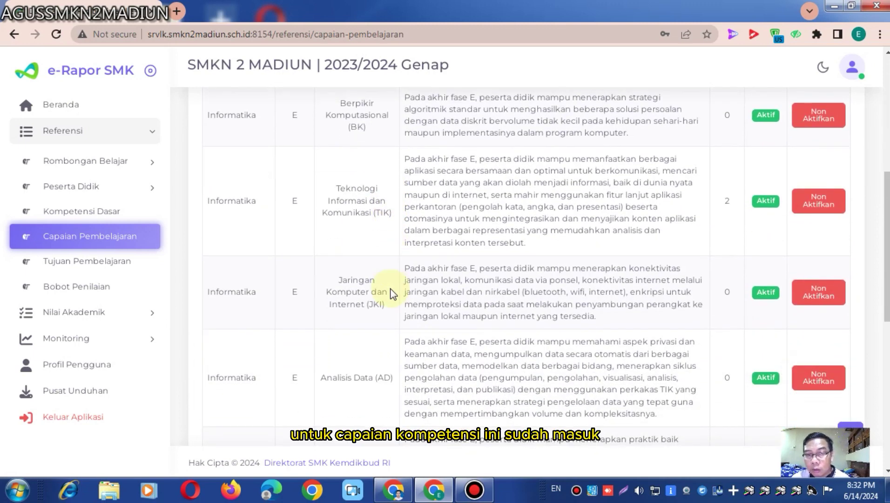
pyautogui.scroll(-8, 359, 270)
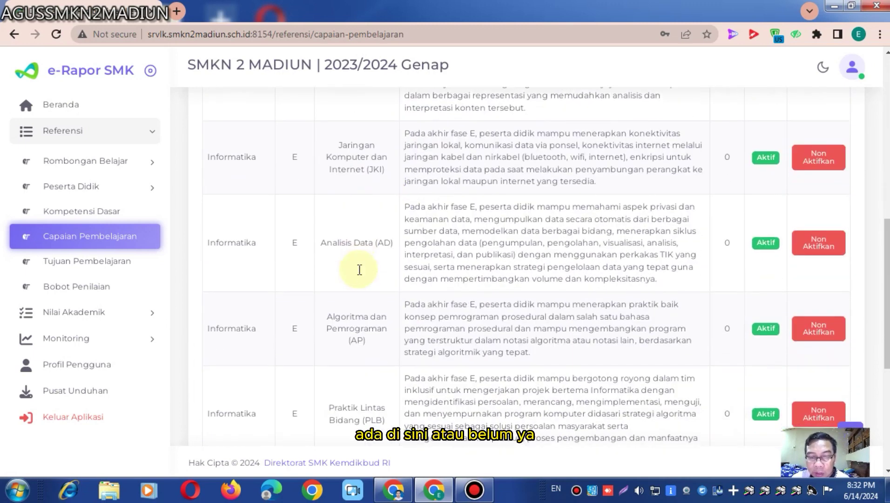
pyautogui.scroll(-2, 358, 270)
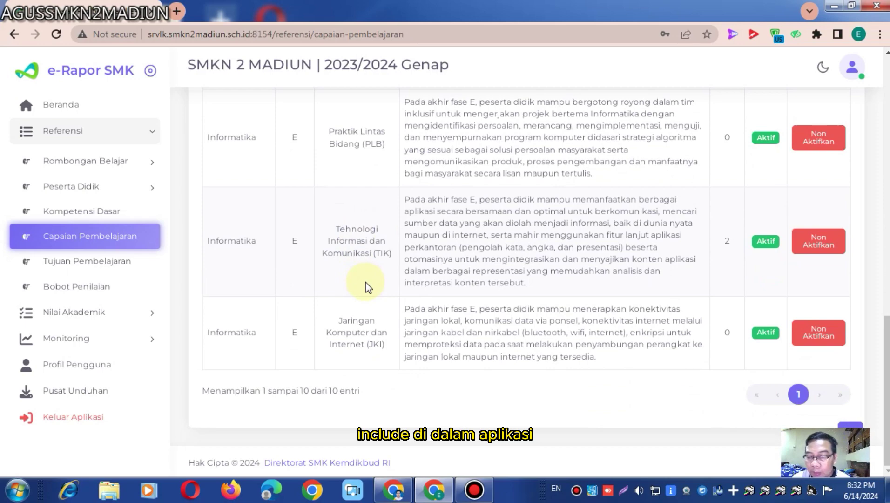
pyautogui.scroll(5, 366, 282)
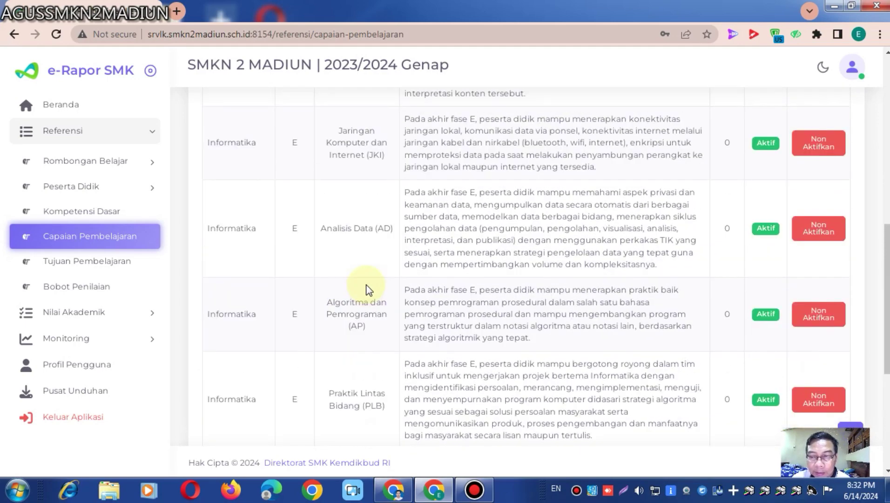
pyautogui.scroll(6, 365, 289)
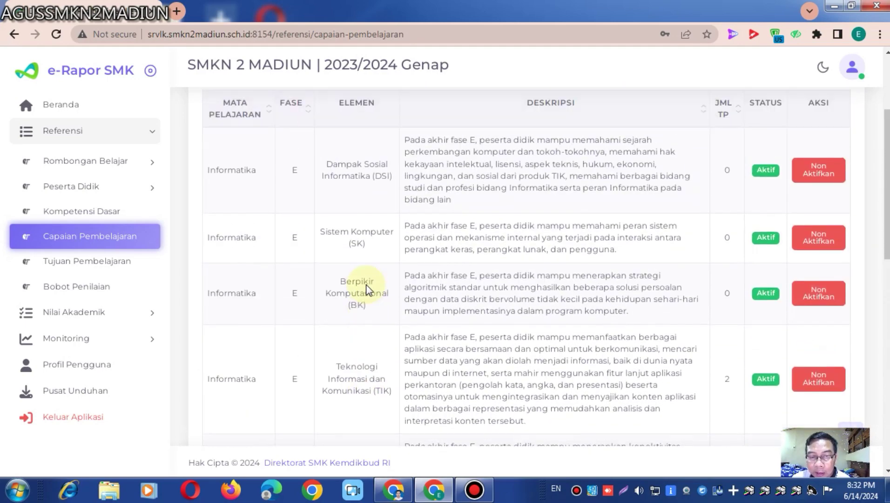
pyautogui.scroll(3, 366, 289)
pyautogui.scroll(-5, 366, 289)
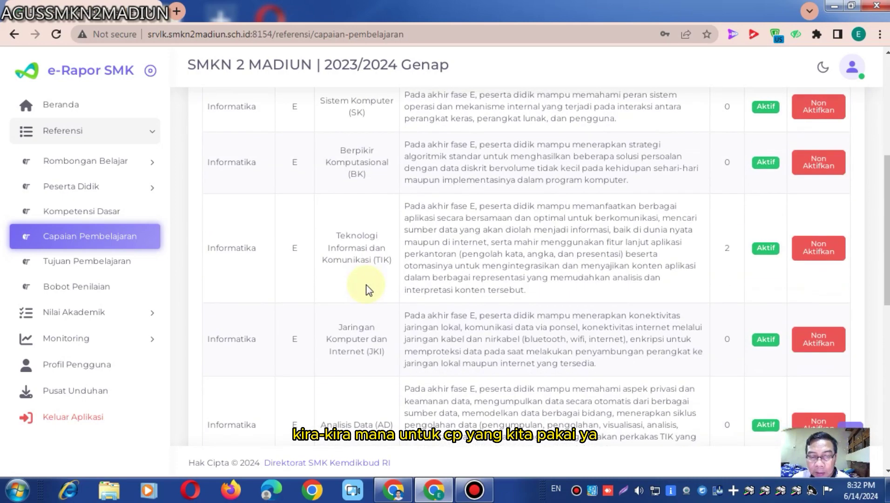
pyautogui.scroll(-9, 366, 289)
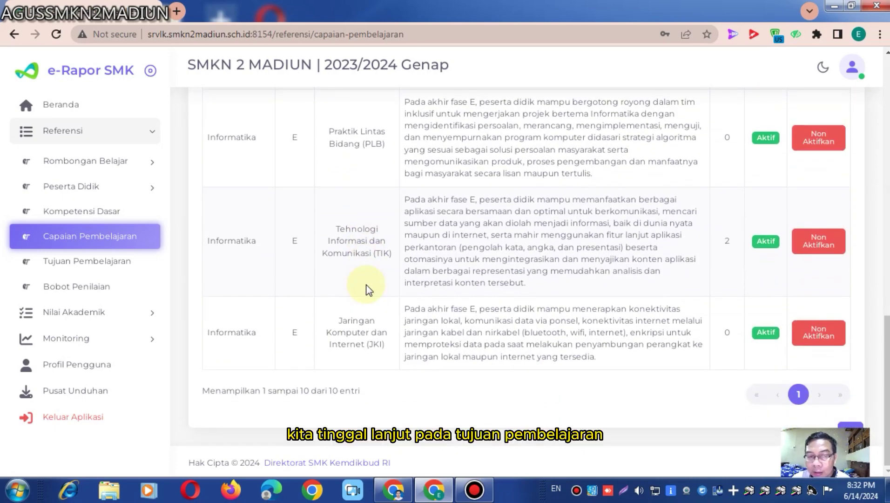
pyautogui.scroll(8, 366, 289)
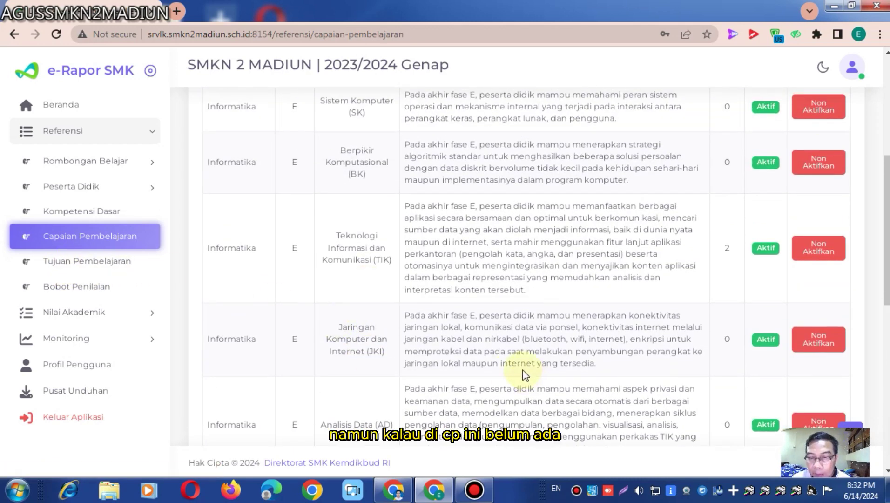
pyautogui.scroll(6, 618, 365)
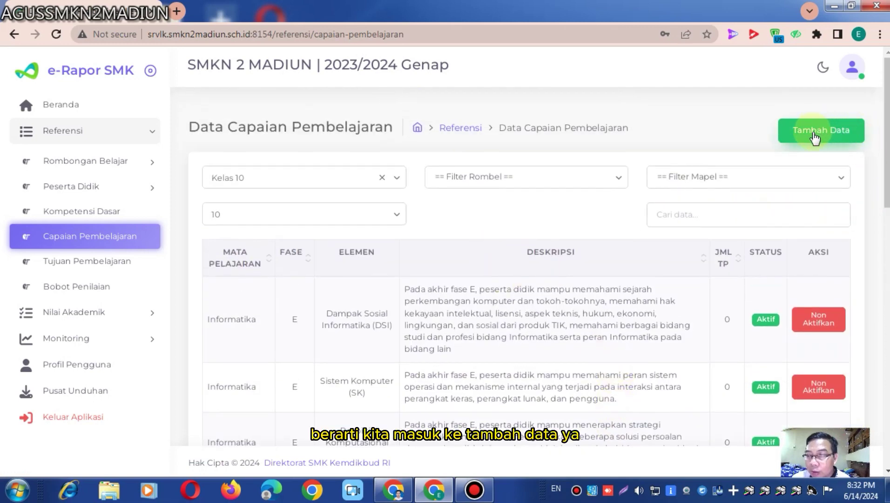
# - Start a new Capaian Pembelajaran entry for Kelas 10, X MPLB 1, Informatika, and close the form without saving
pyautogui.click(814, 135)
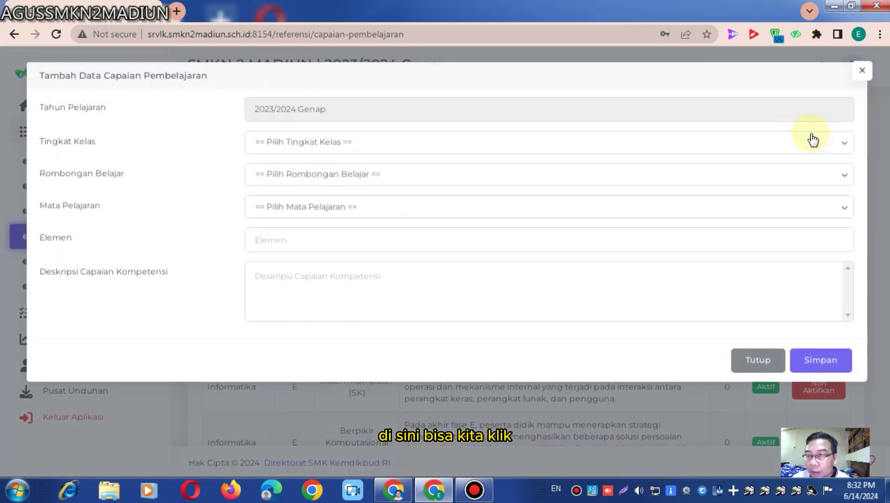
pyautogui.click(282, 149)
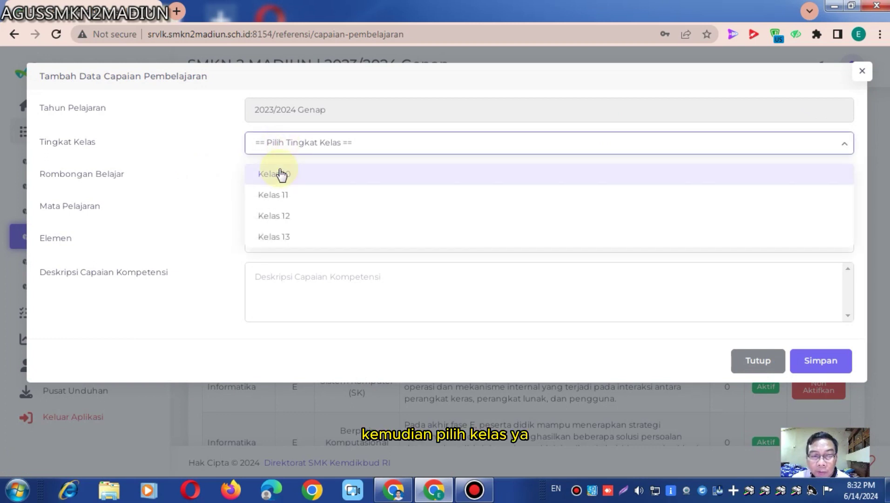
pyautogui.click(280, 172)
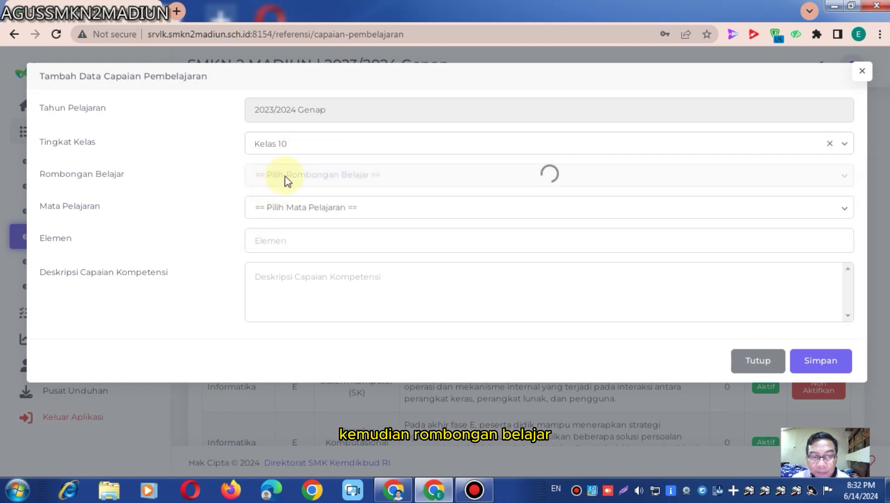
pyautogui.click(292, 179)
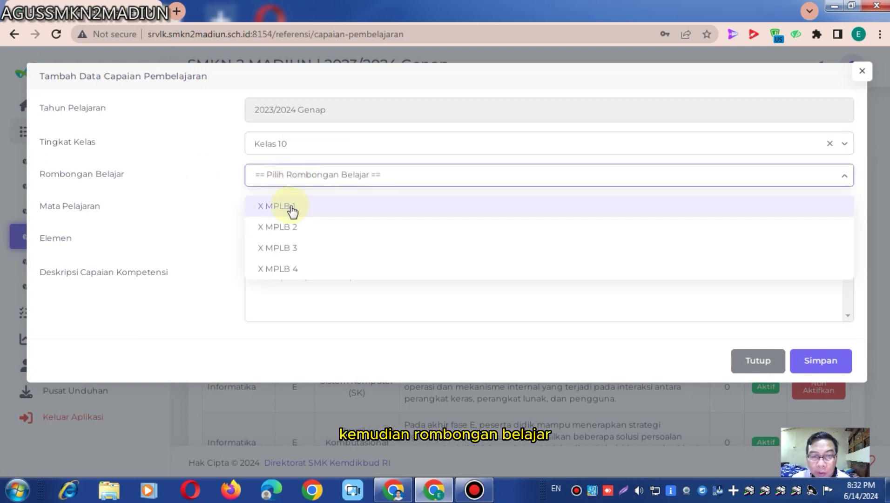
pyautogui.click(289, 206)
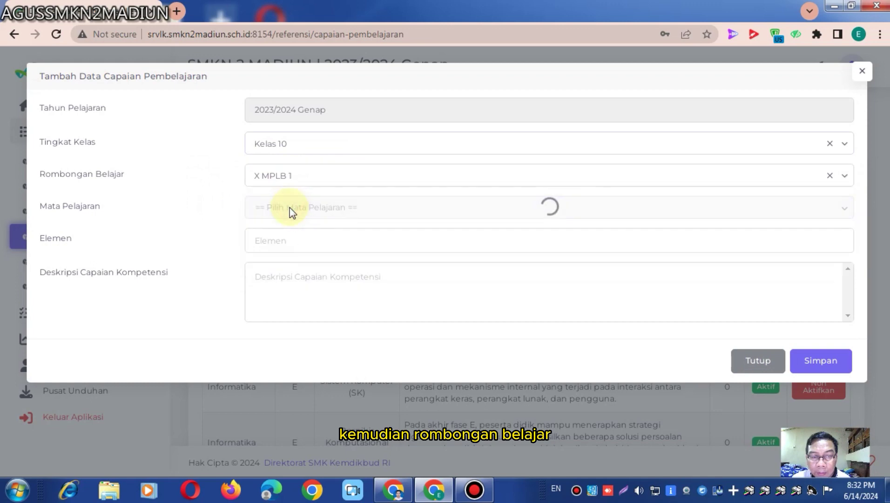
pyautogui.click(285, 241)
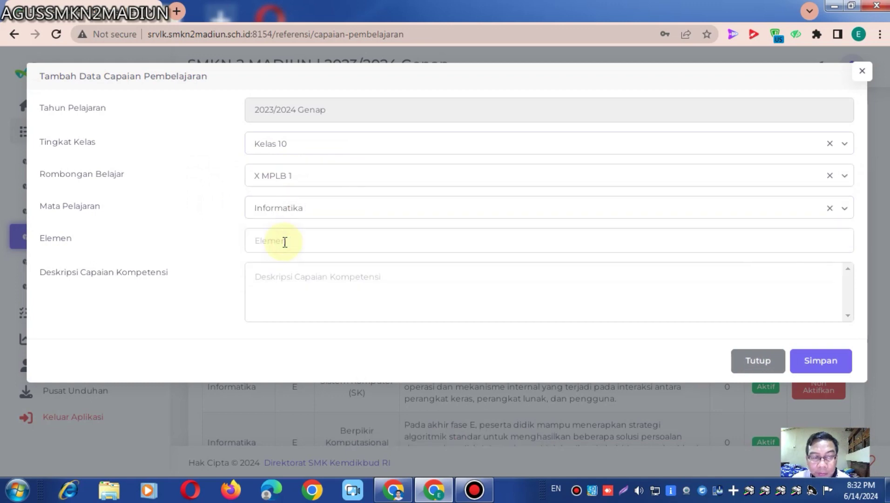
pyautogui.click(284, 241)
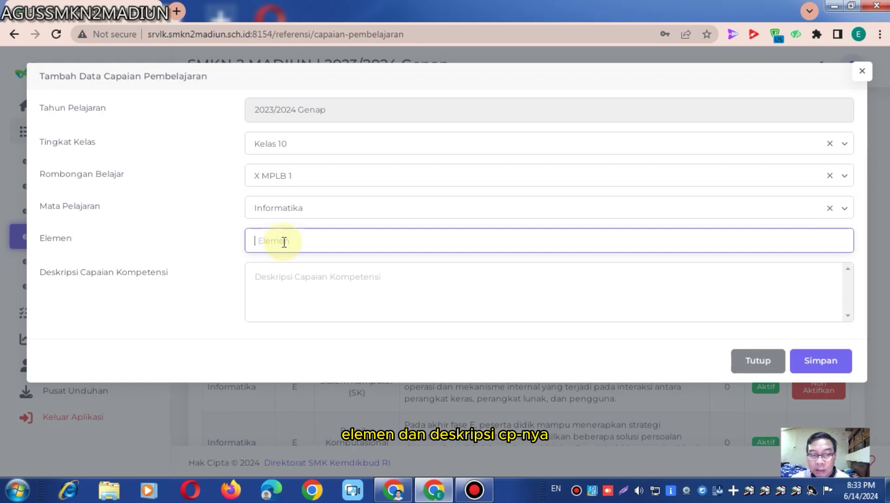
pyautogui.click(268, 241)
pyautogui.click(270, 279)
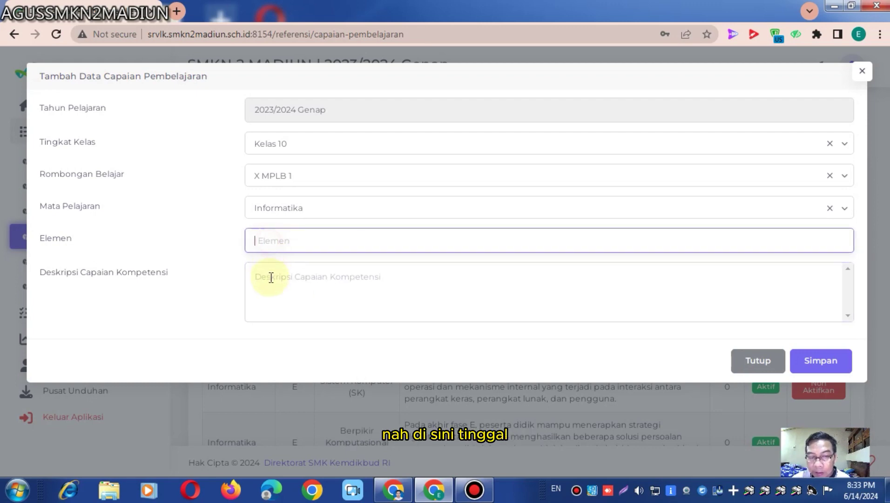
pyautogui.click(273, 246)
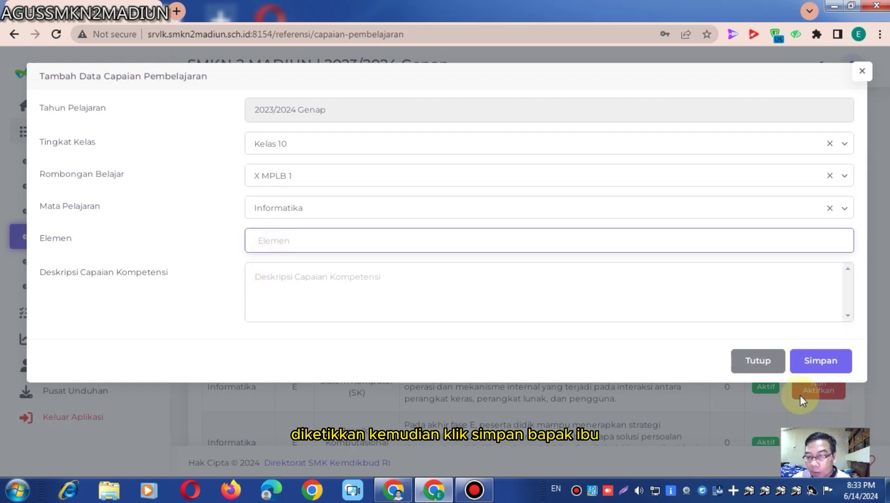
pyautogui.click(757, 360)
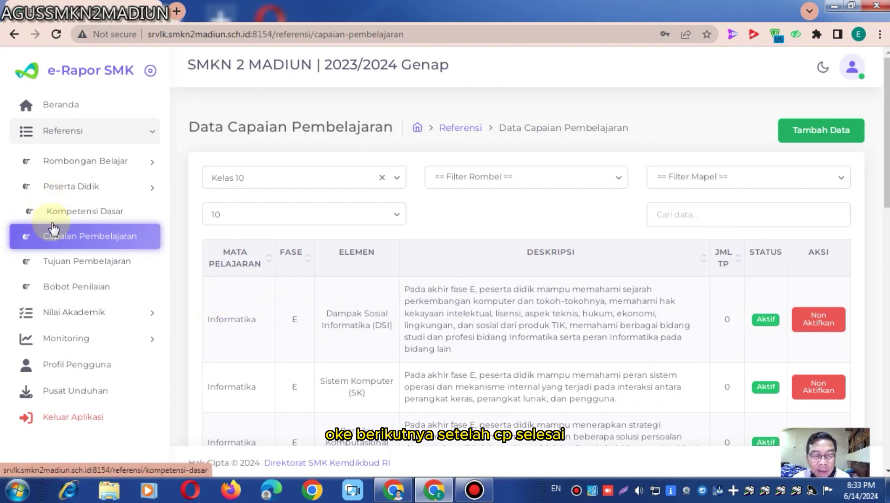
# - Open the Tujuan Pembelajaran reference data and examine the listed objectives with their learning outcomes and assigned class groups
pyautogui.click(83, 264)
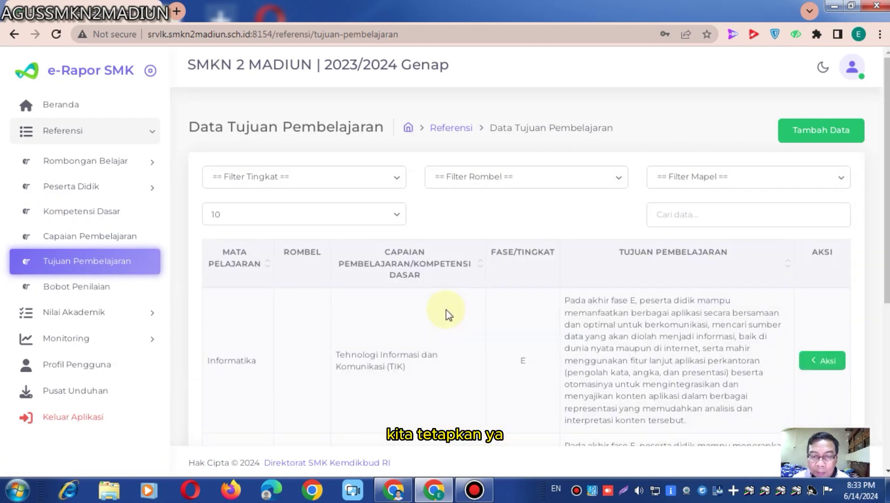
pyautogui.scroll(-3, 446, 309)
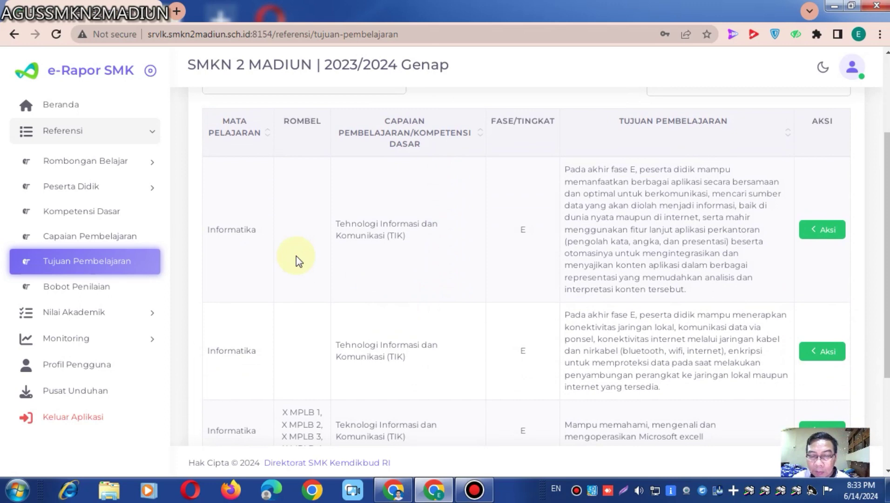
pyautogui.scroll(-1, 296, 256)
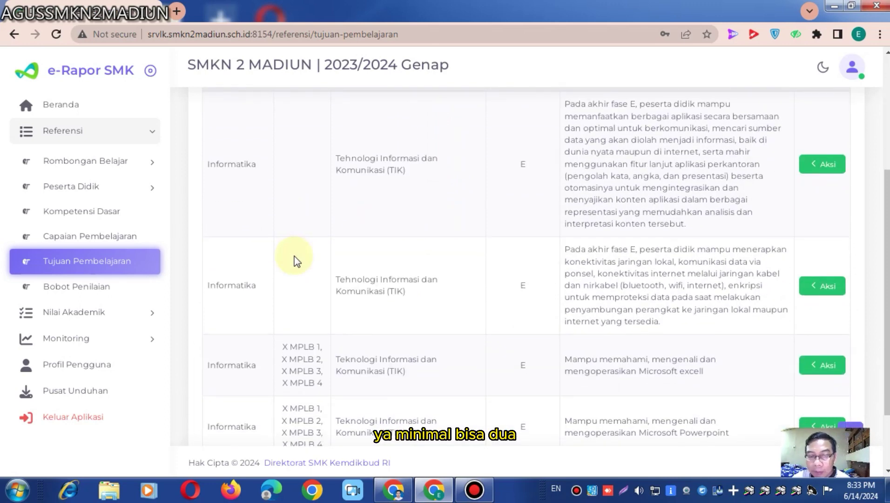
pyautogui.scroll(-1, 296, 260)
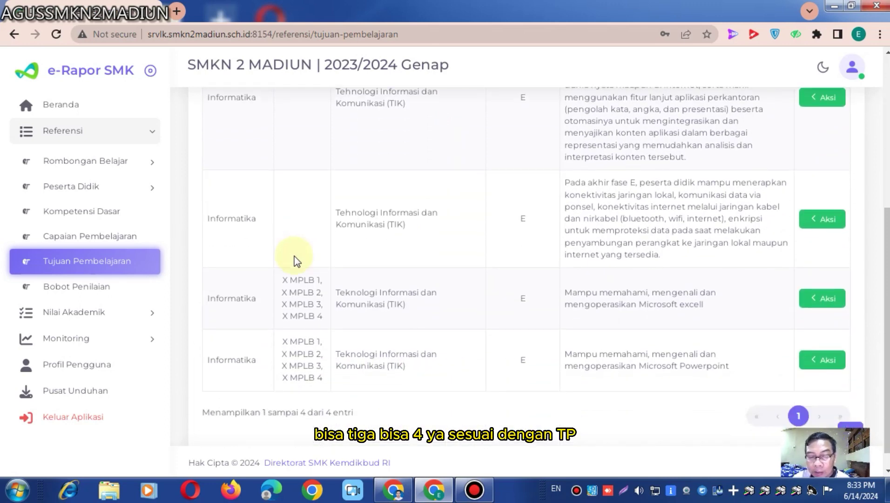
pyautogui.scroll(-1, 296, 258)
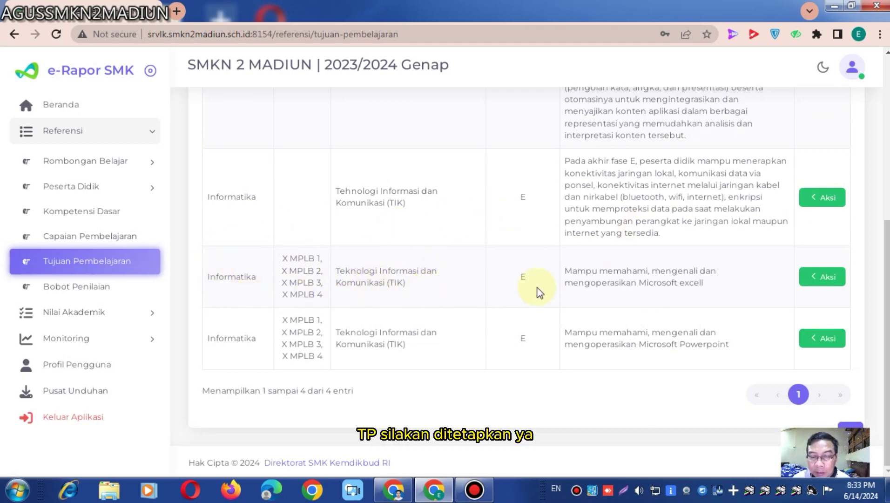
pyautogui.scroll(3, 581, 257)
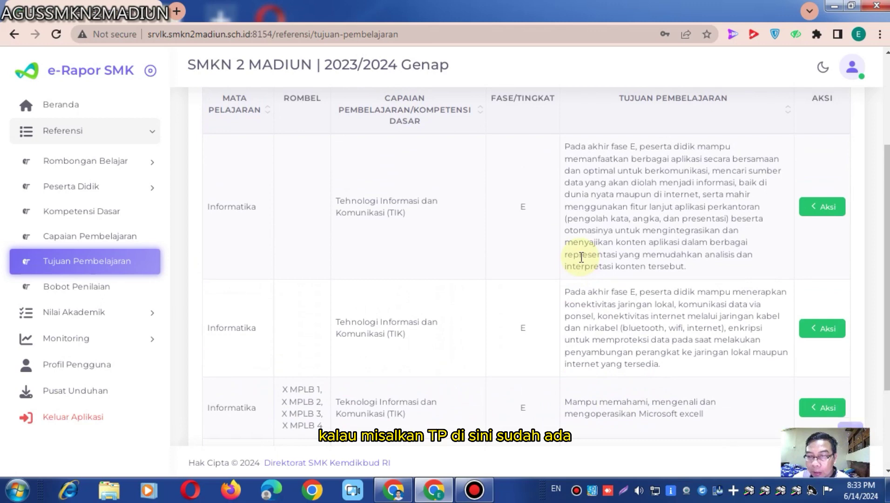
pyautogui.scroll(-3, 581, 257)
pyautogui.scroll(2, 580, 258)
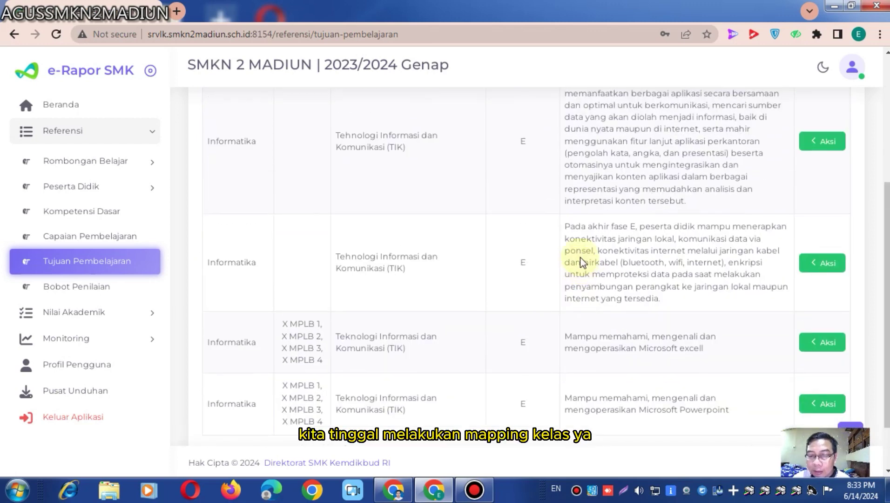
pyautogui.scroll(-1, 580, 258)
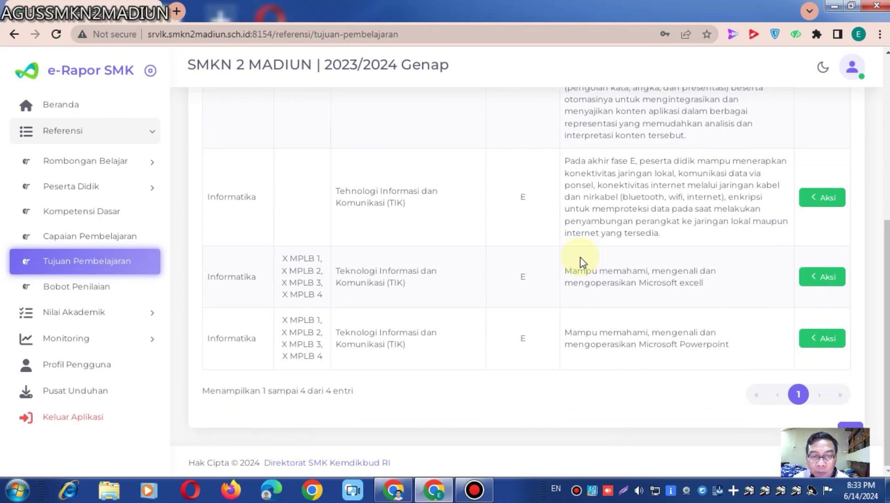
pyautogui.scroll(5, 580, 258)
pyautogui.scroll(1, 698, 218)
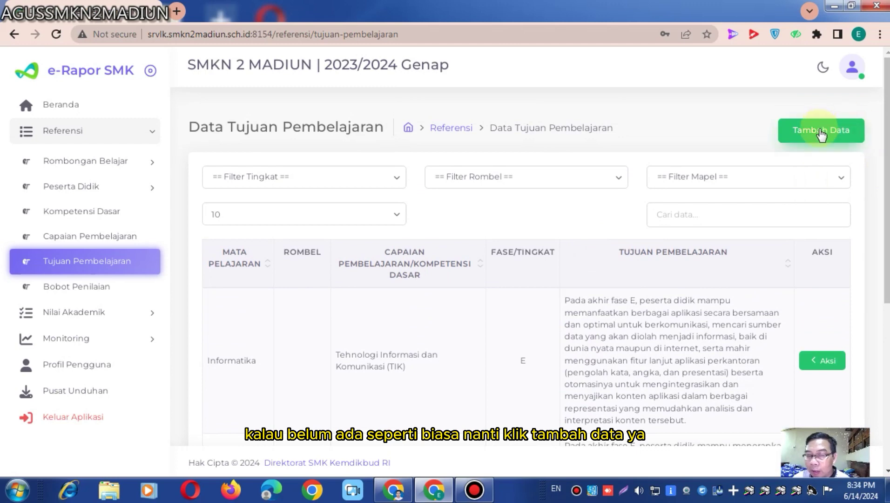
# - Open the class group mapping for the first listed Informatika learning objective and set its grade level to Kelas 10
pyautogui.scroll(-3, 801, 144)
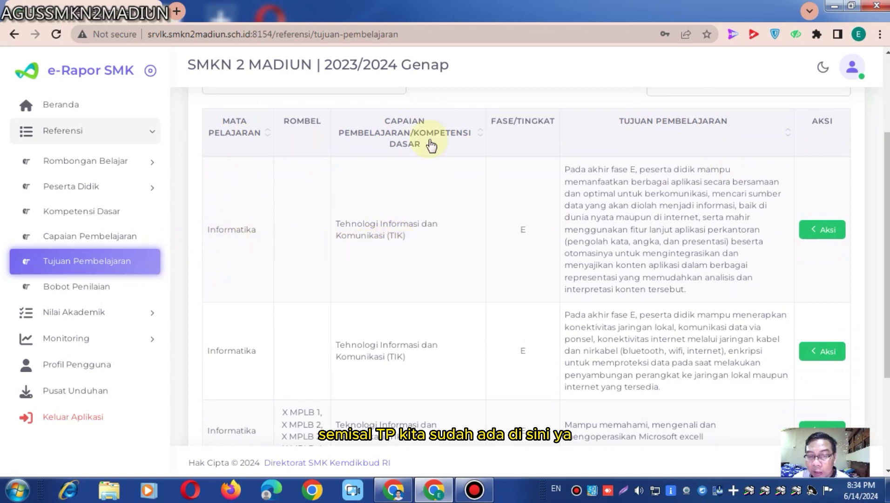
pyautogui.click(812, 235)
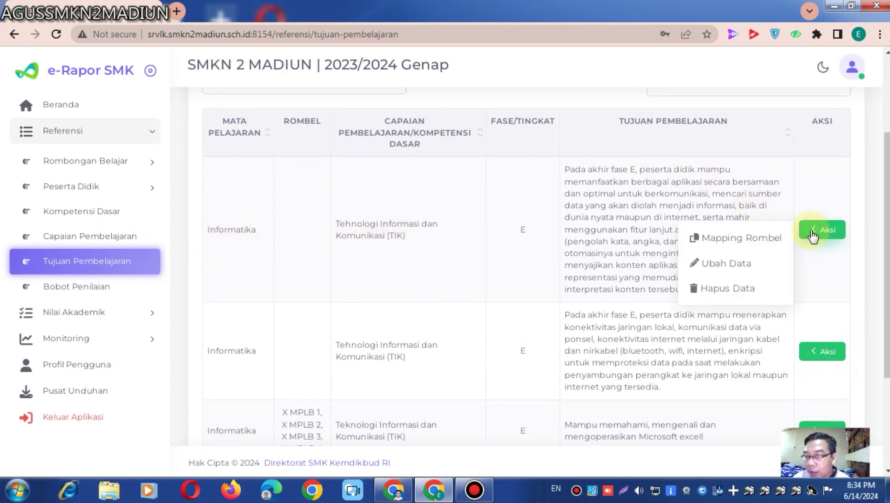
pyautogui.click(733, 239)
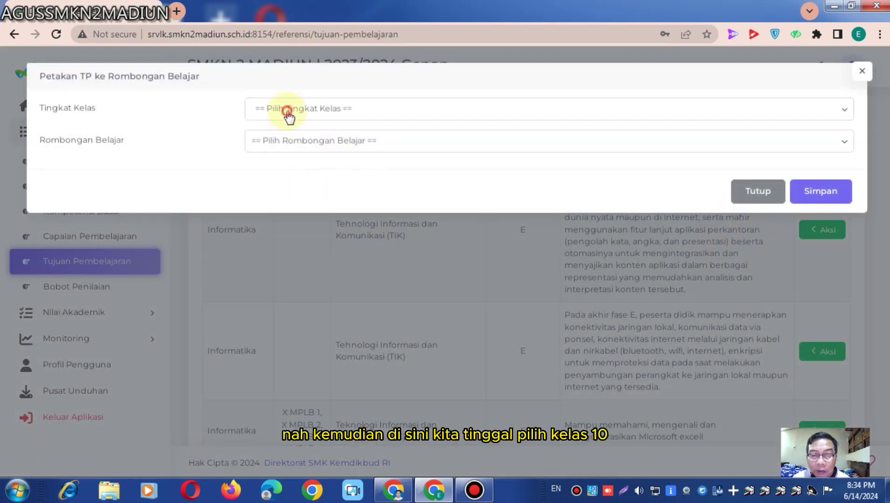
pyautogui.click(287, 114)
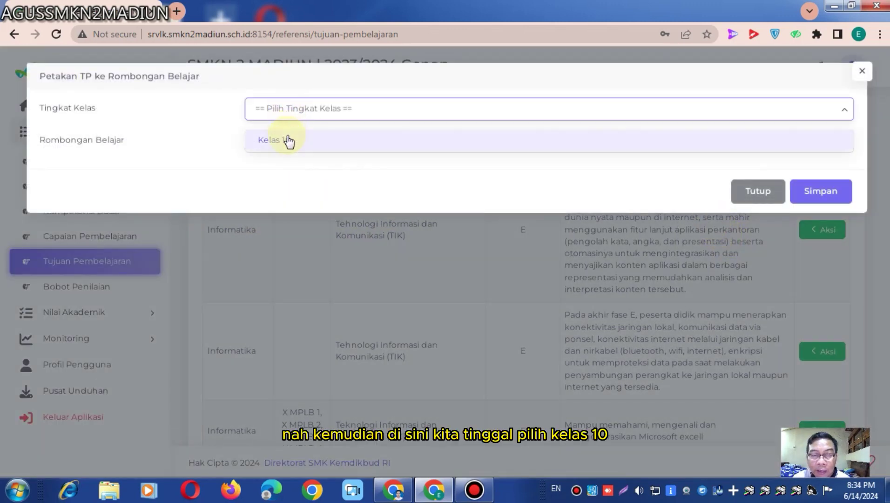
pyautogui.click(289, 141)
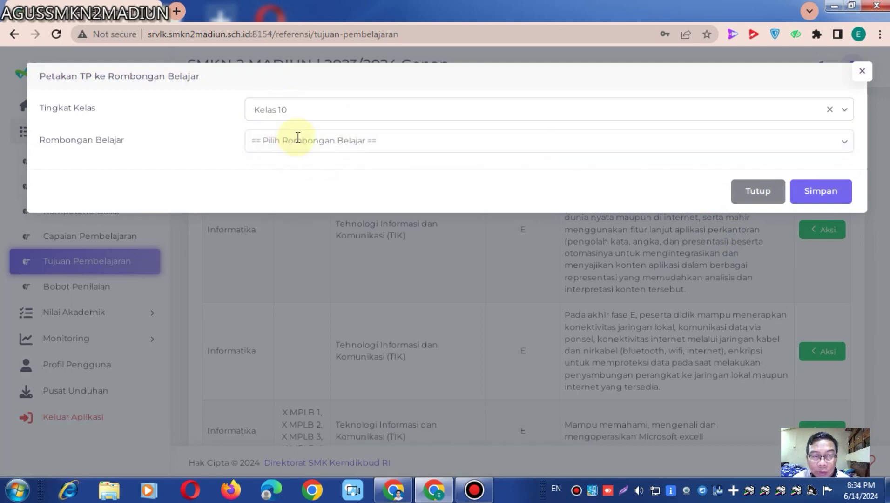
# - Choose class groups X MPLB 1, X MPLB 2, X MPLB 3 and X MPLB 4 for the mapping, and close the form without saving
pyautogui.click(298, 138)
pyautogui.click(295, 173)
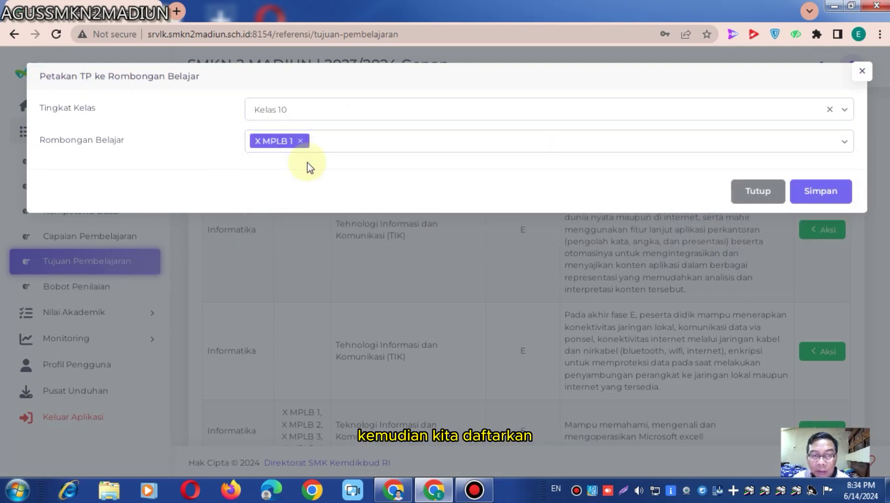
pyautogui.click(337, 142)
pyautogui.click(316, 194)
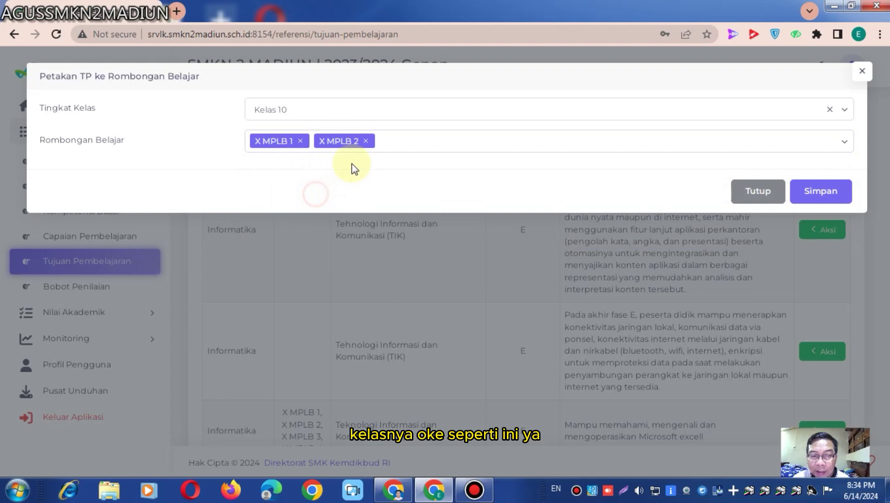
pyautogui.click(342, 206)
pyautogui.click(322, 214)
pyautogui.click(459, 140)
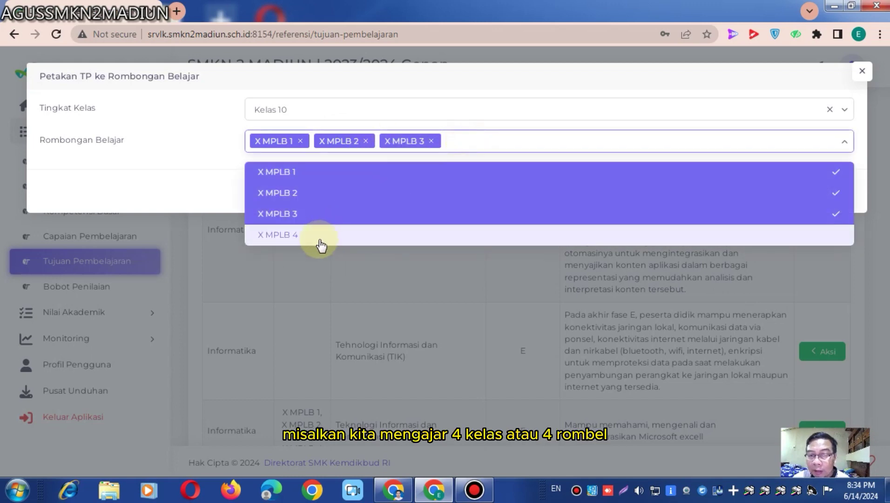
pyautogui.click(321, 239)
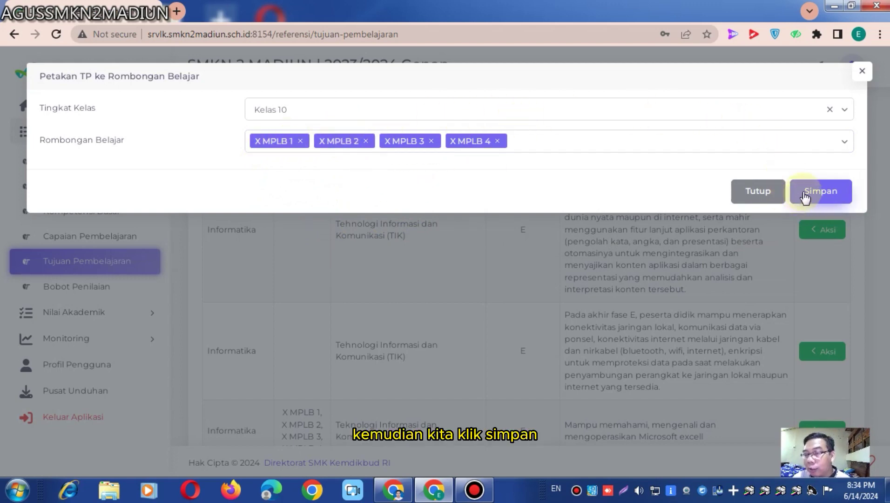
pyautogui.click(759, 196)
# - Examine the class groups mapped to the Microsoft Excel and Microsoft PowerPoint learning objectives
pyautogui.scroll(-3, 344, 307)
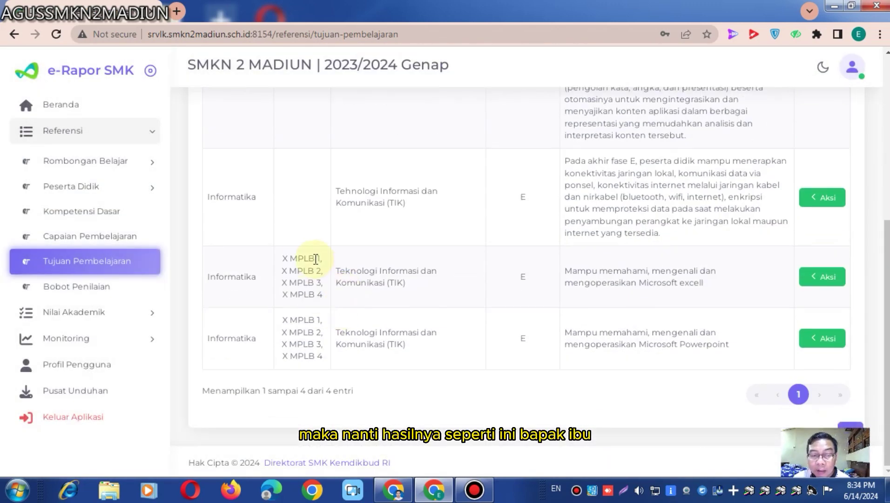
pyautogui.moveTo(283, 257); pyautogui.dragTo(321, 294)
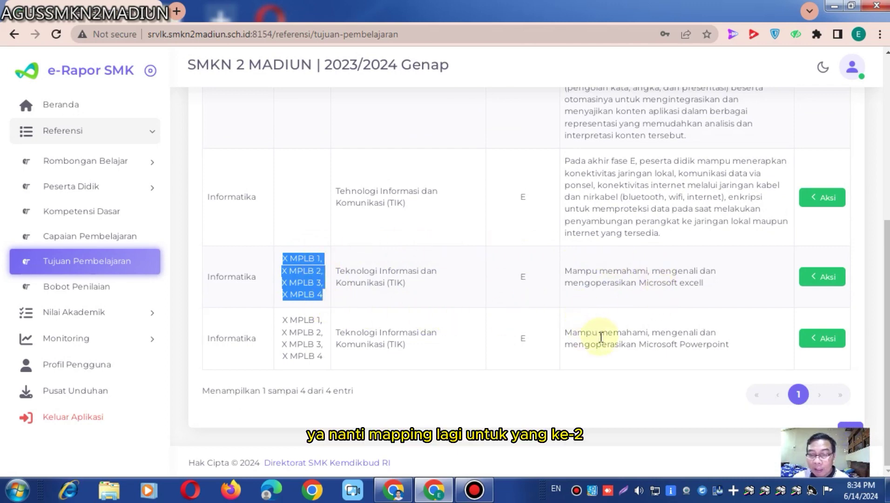
pyautogui.click(840, 339)
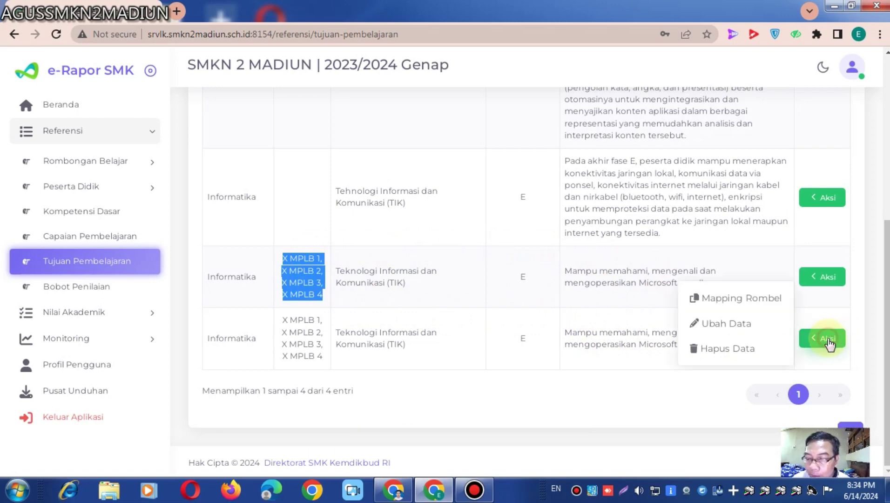
pyautogui.click(285, 323)
pyautogui.moveTo(284, 323); pyautogui.dragTo(326, 361)
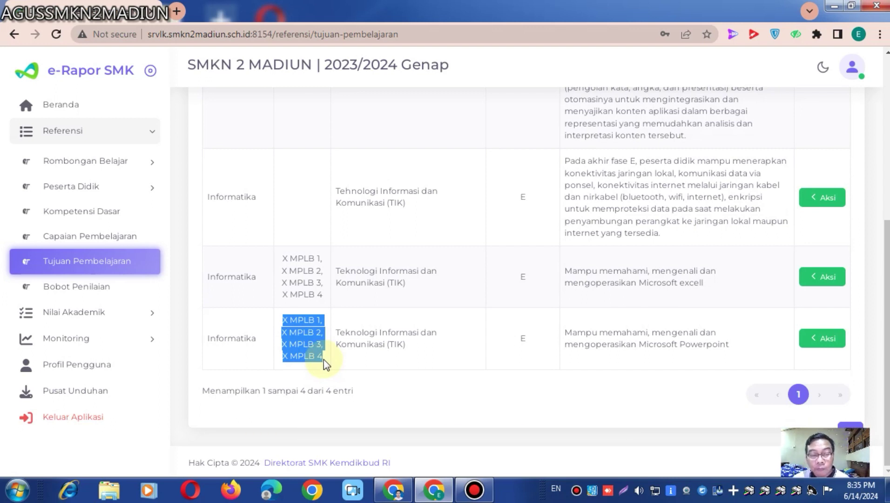
# - Open the Bobot Penilaian reference data and review the Sumatif Materi and Sumatif Akhir weights for Informatika in X MPLB 2
pyautogui.click(62, 292)
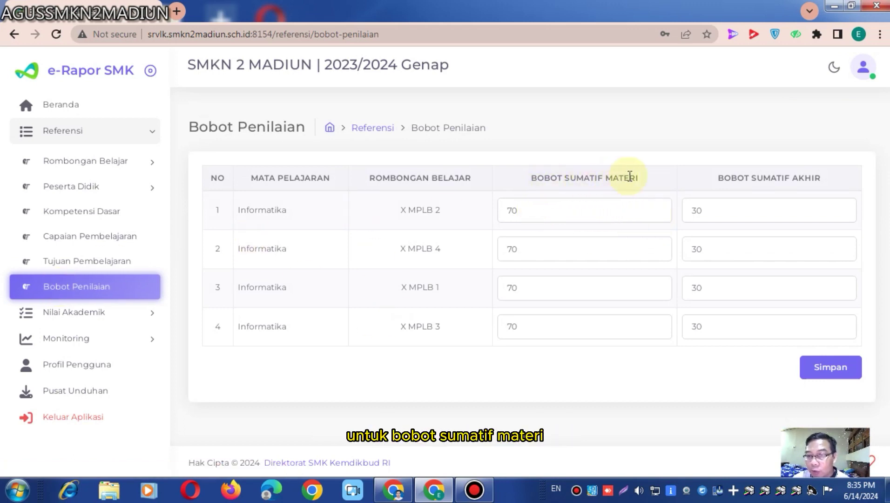
pyautogui.moveTo(555, 211); pyautogui.dragTo(491, 215)
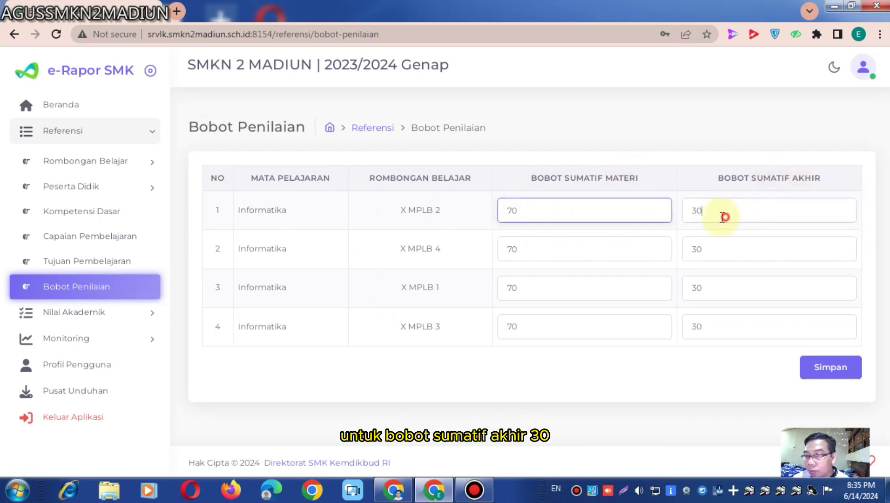
pyautogui.moveTo(726, 216); pyautogui.dragTo(686, 217)
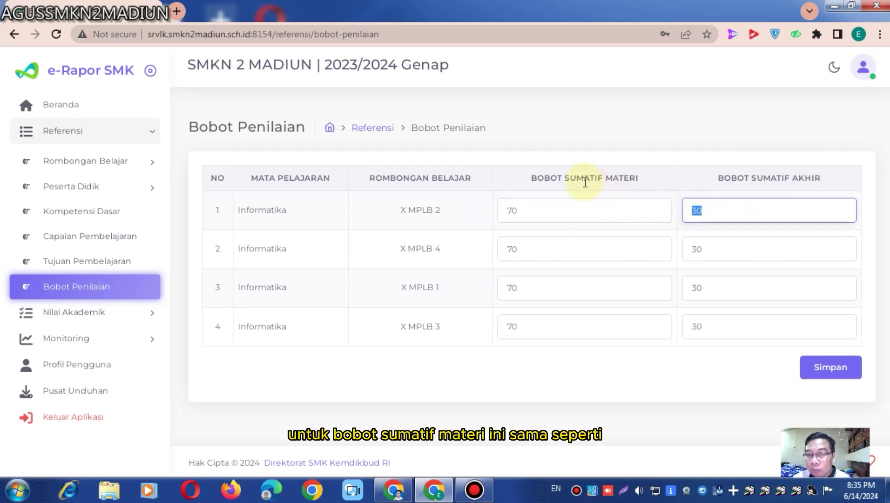
pyautogui.doubleClick(503, 214)
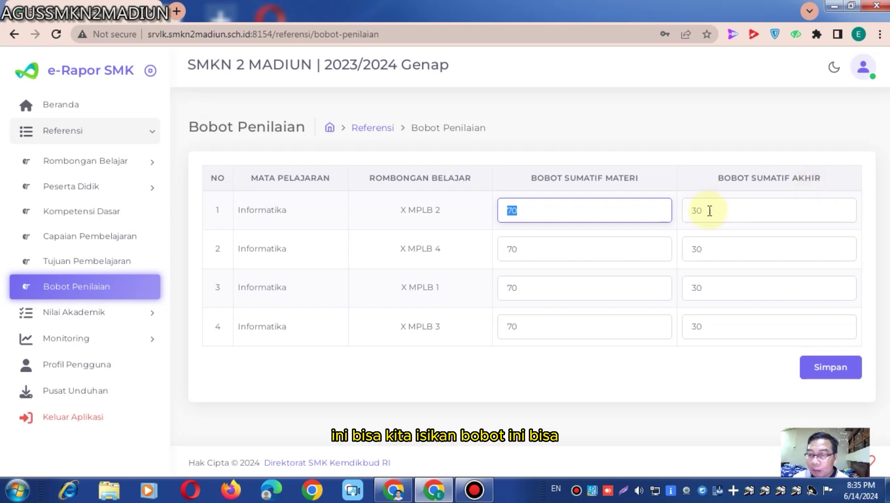
pyautogui.doubleClick(687, 218)
pyautogui.doubleClick(502, 212)
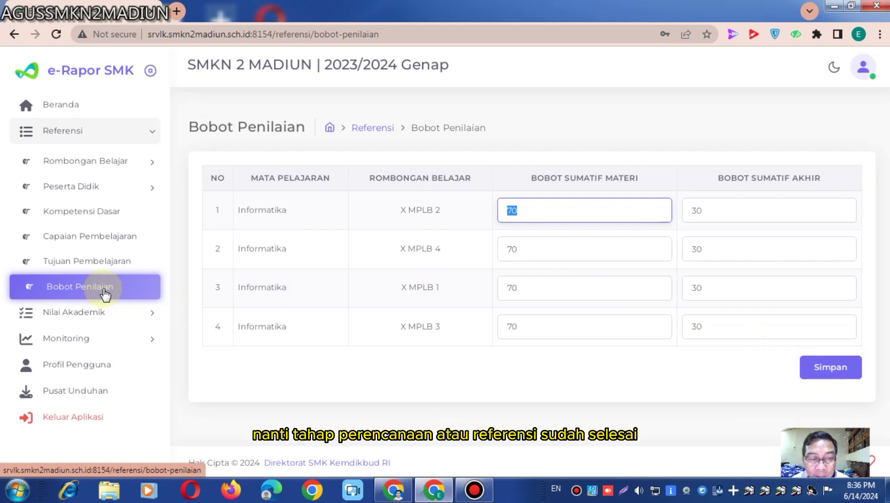
# - Open the Asesmen Sumatif input form under Nilai Akademik
pyautogui.click(65, 138)
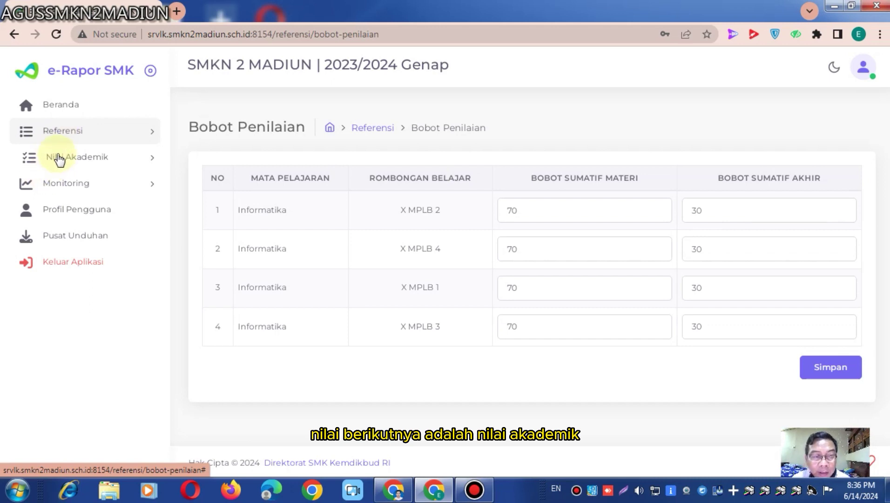
pyautogui.click(59, 158)
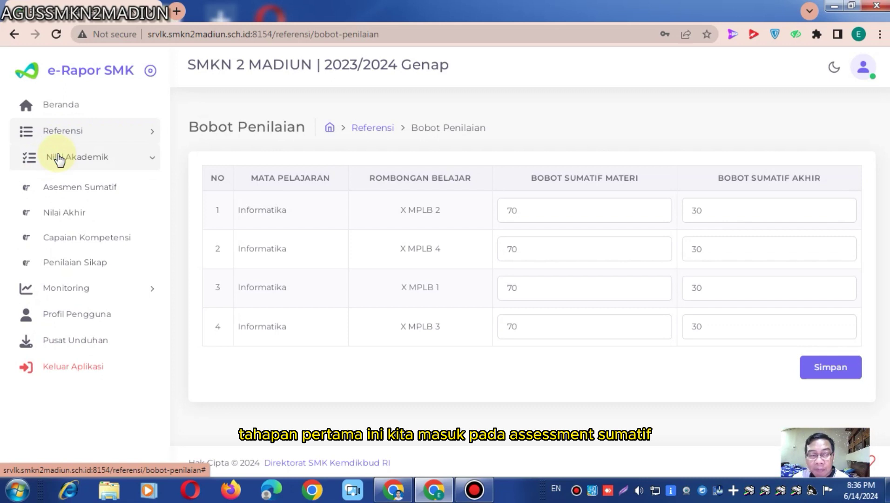
pyautogui.click(57, 192)
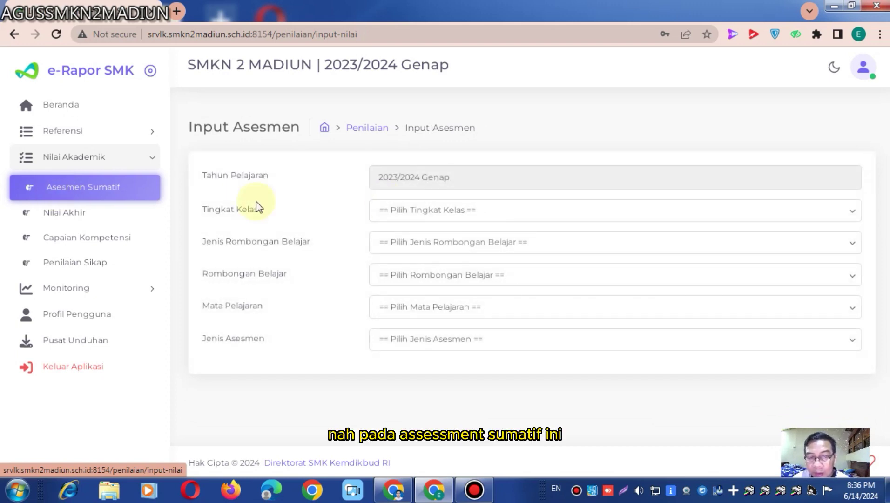
# - Set the assessment to Kelas 10, Reguler, X MPLB 4, Informatika, with assessment type Sumatif Lingkup Materi
pyautogui.click(407, 215)
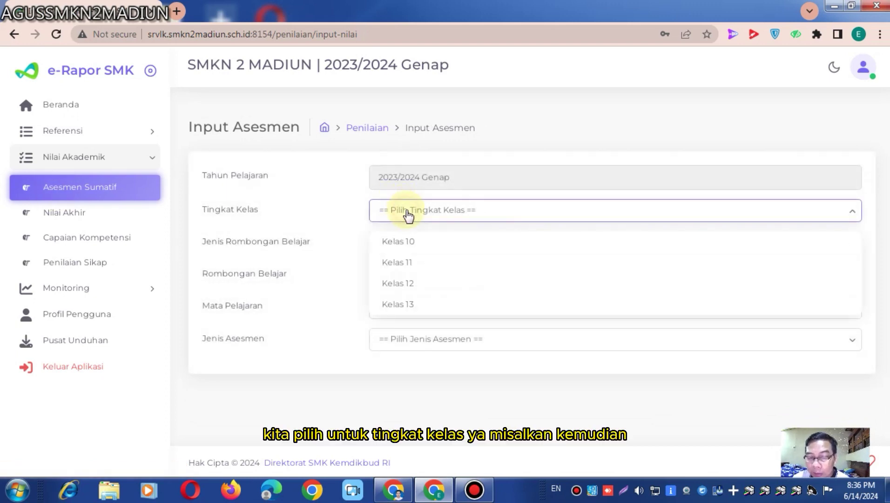
pyautogui.click(395, 242)
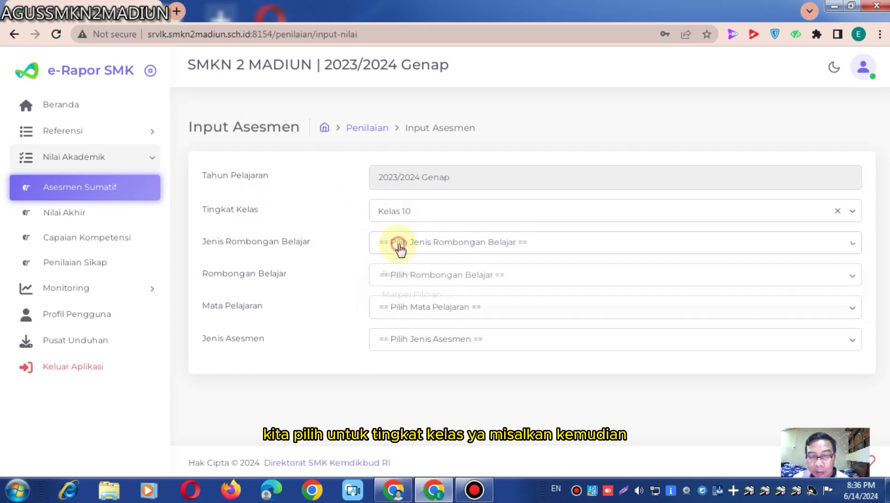
pyautogui.click(400, 246)
pyautogui.click(406, 278)
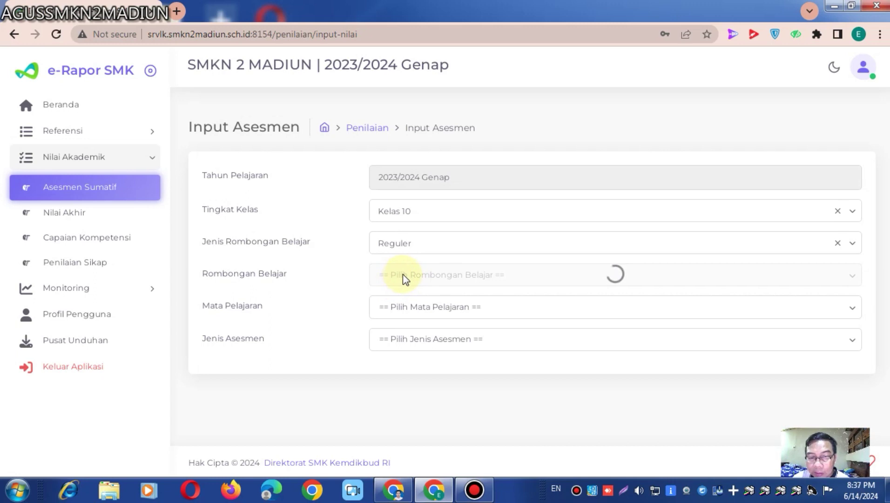
pyautogui.click(413, 280)
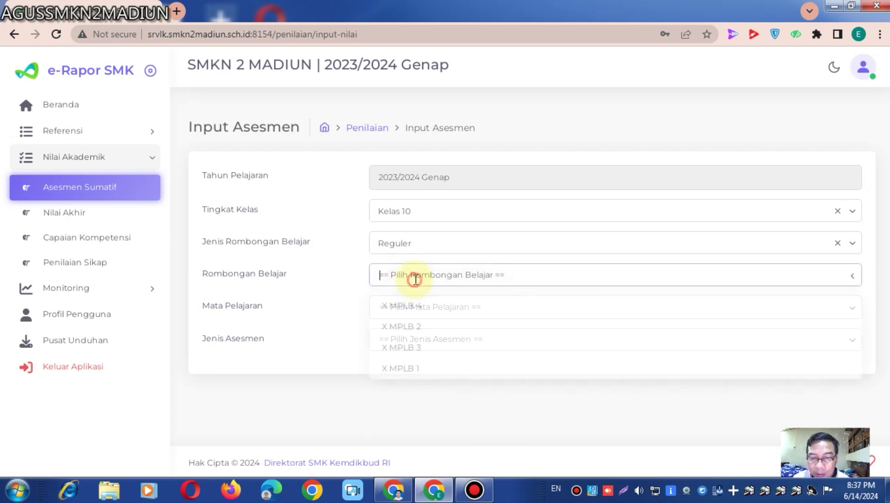
pyautogui.click(403, 305)
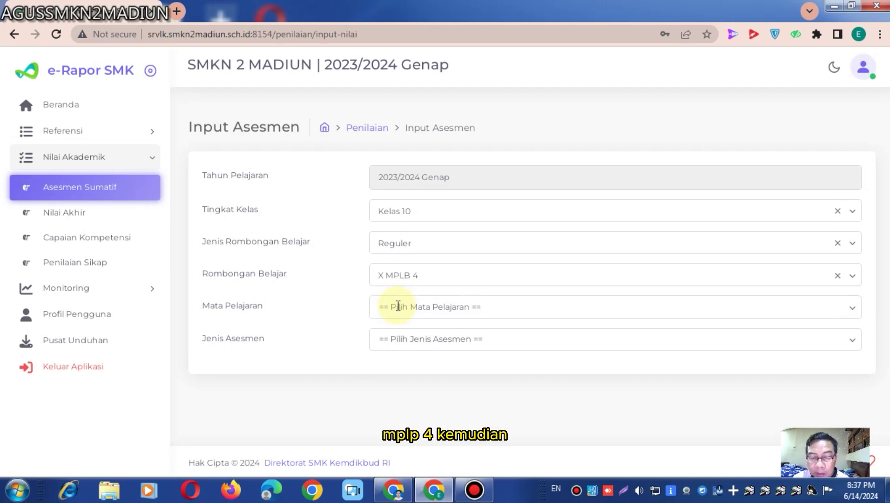
pyautogui.click(398, 306)
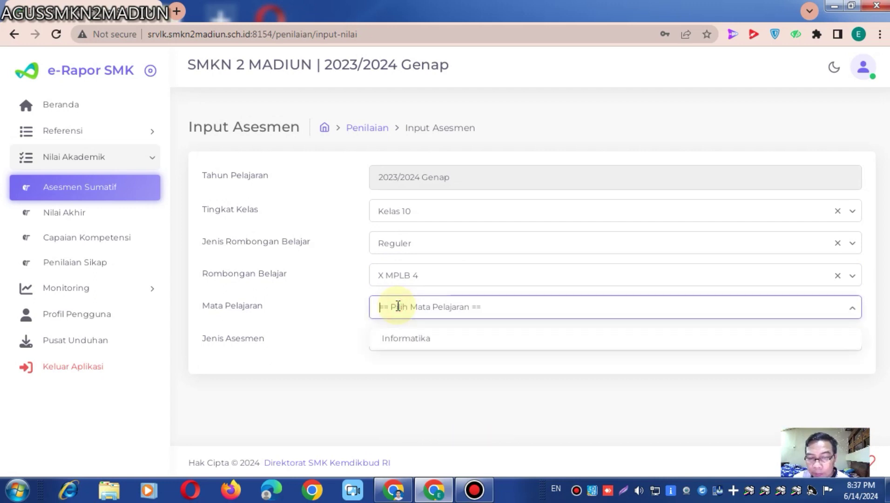
pyautogui.click(401, 339)
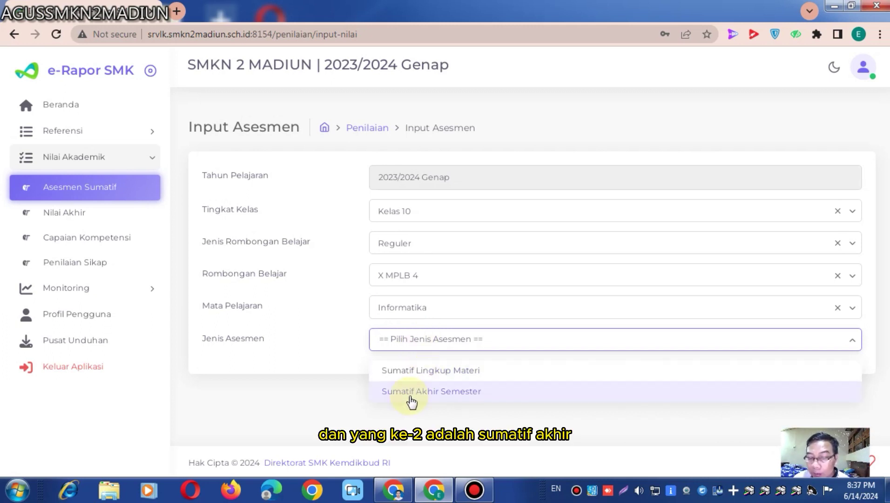
pyautogui.click(411, 370)
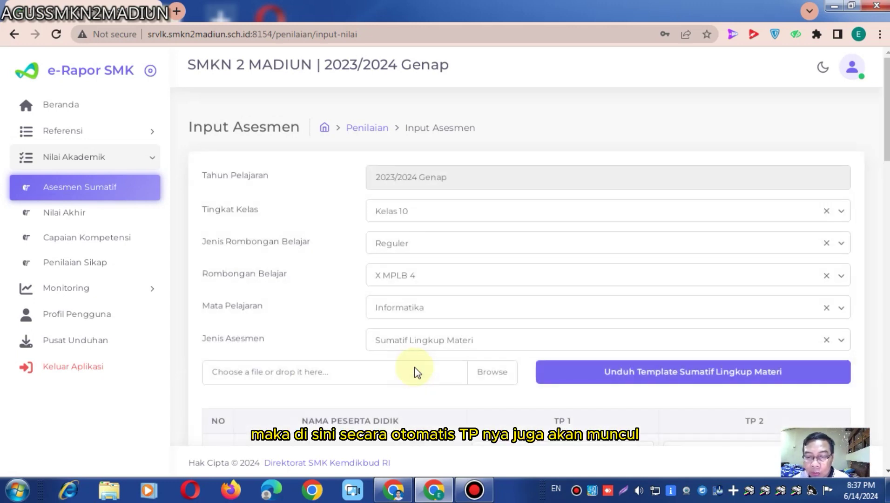
# - Examine the TP 1 and TP 2 score fields for the first three students without changing them
pyautogui.scroll(-4, 480, 270)
pyautogui.click(513, 259)
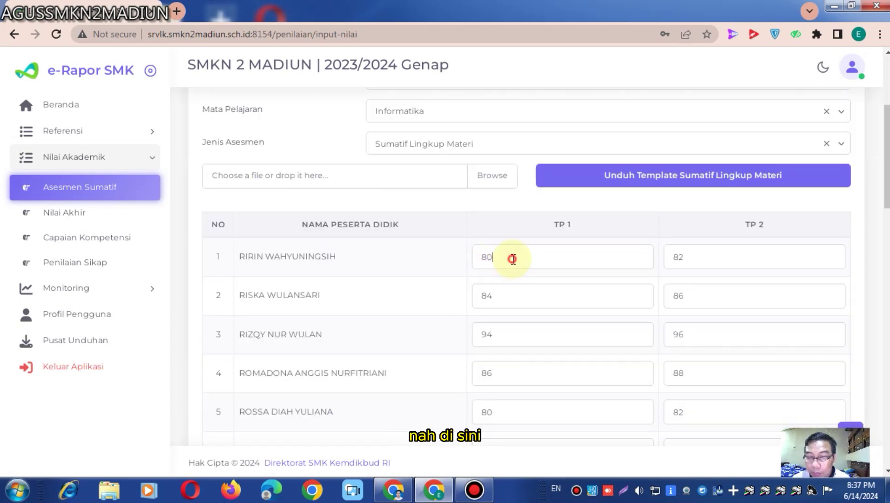
pyautogui.doubleClick(681, 255)
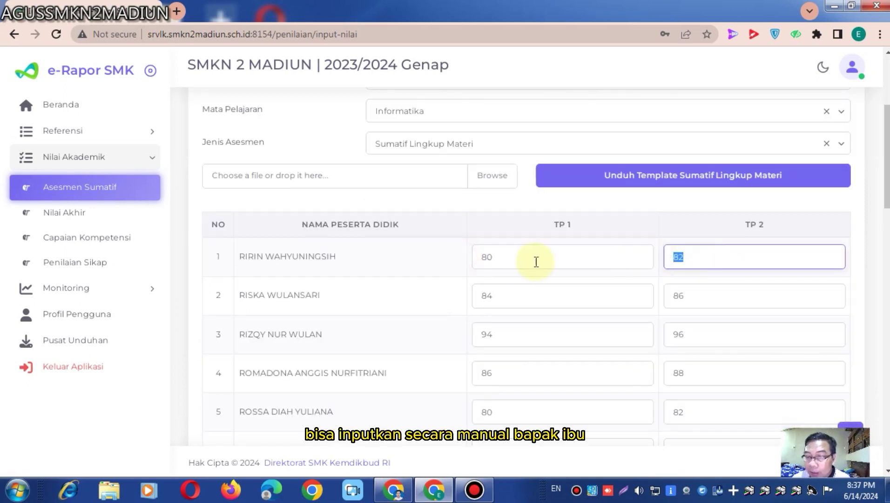
pyautogui.click(537, 262)
pyautogui.click(512, 302)
pyautogui.click(728, 293)
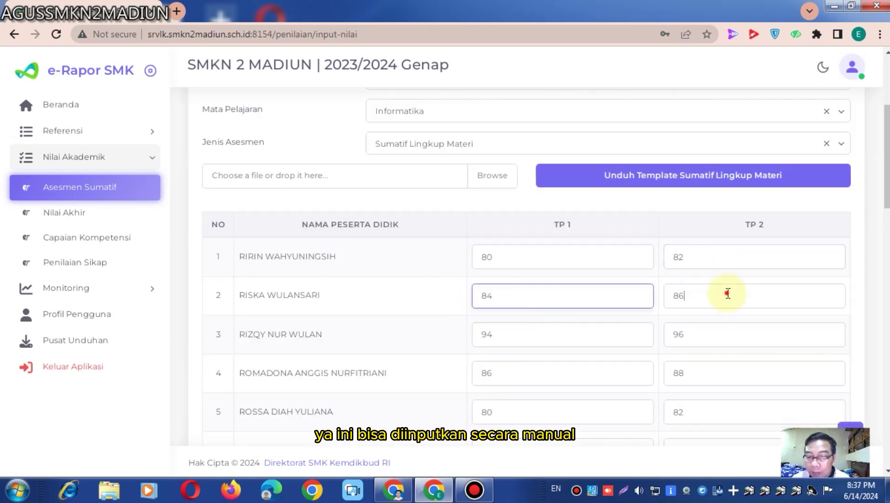
pyautogui.click(513, 325)
pyautogui.click(710, 330)
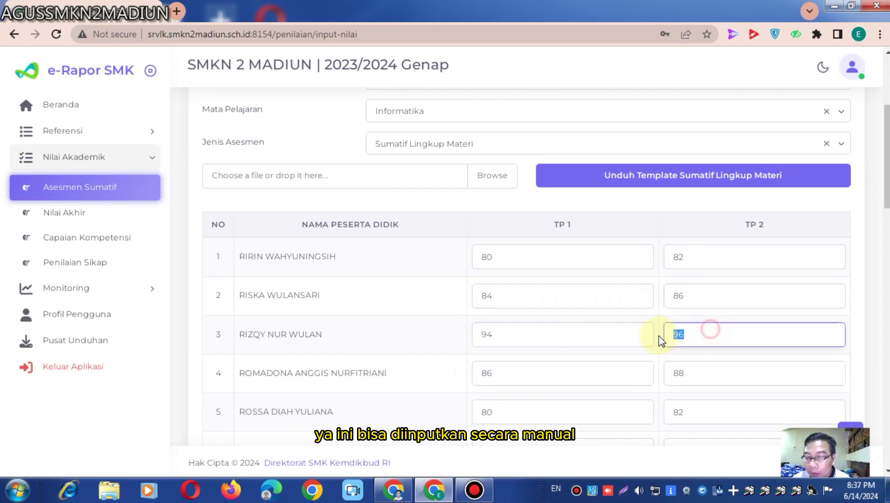
# - Download the Sumatif Lingkup Materi score template for X MPLB 4
pyautogui.scroll(1, 581, 329)
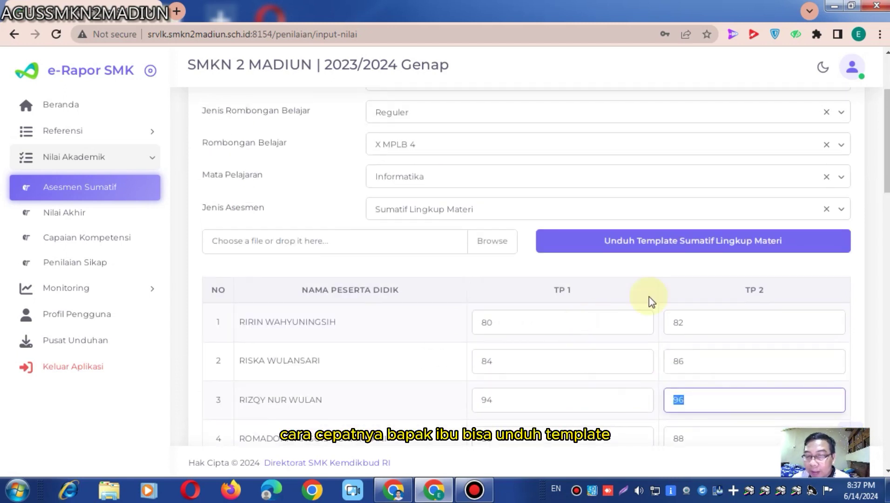
pyautogui.click(646, 242)
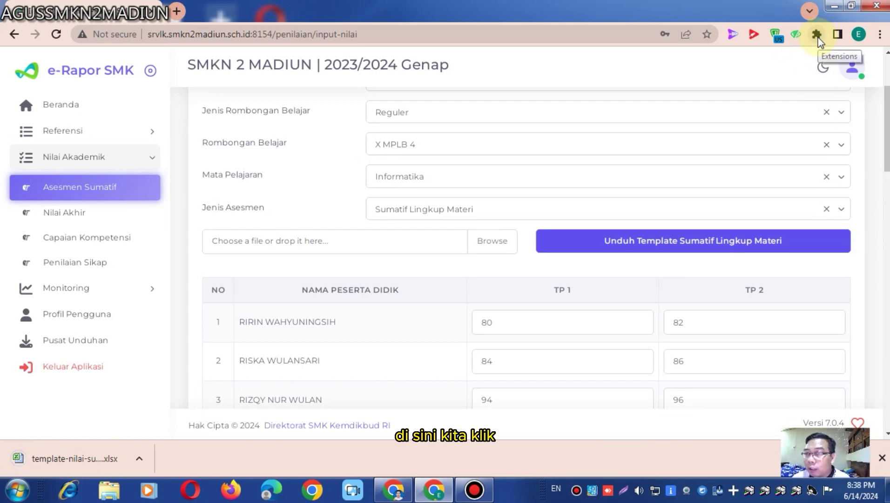
# - Open the downloaded Sumatif Lingkup Materi template in Excel with editing enabled and highlight its student score cells
pyautogui.click(42, 460)
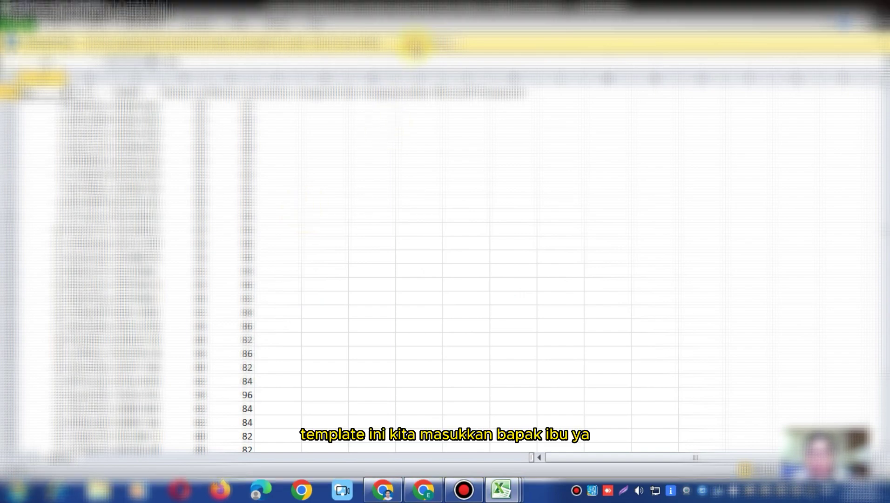
pyautogui.click(414, 45)
pyautogui.moveTo(188, 143); pyautogui.dragTo(232, 431)
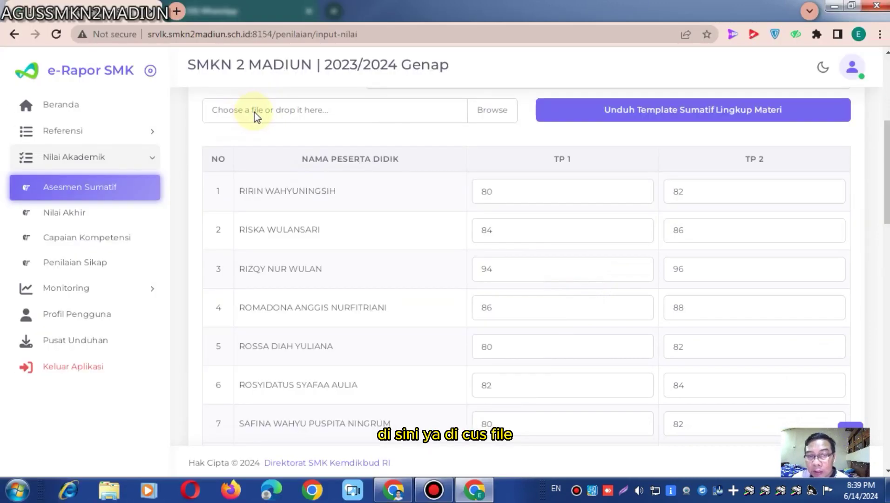
# - Upload the file template-nilai-sumatif-lingkup-materi-Informatika-kelas-X-MPLB-4 from the downloads folder to the Sumatif Lingkup Materi form
pyautogui.click(254, 112)
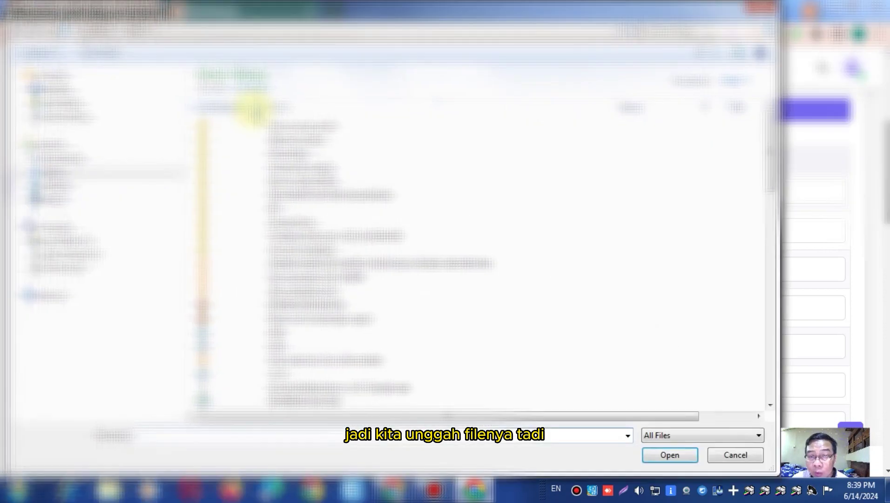
pyautogui.click(72, 100)
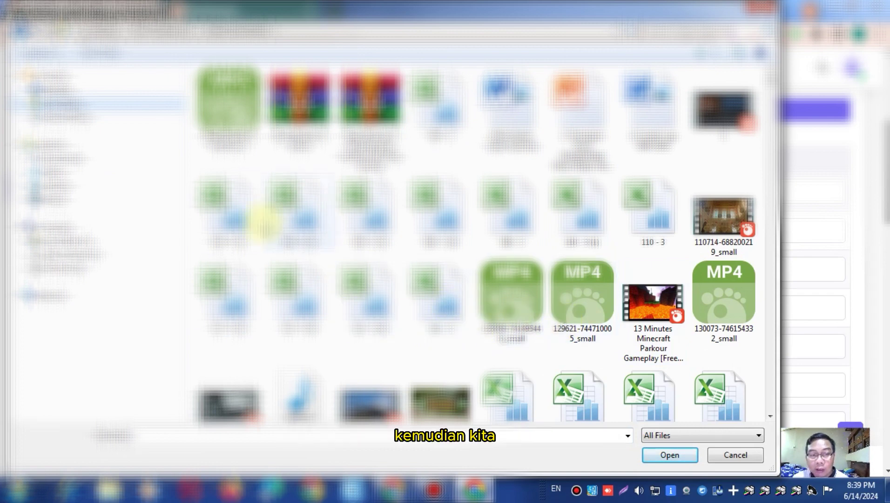
pyautogui.scroll(5, 354, 205)
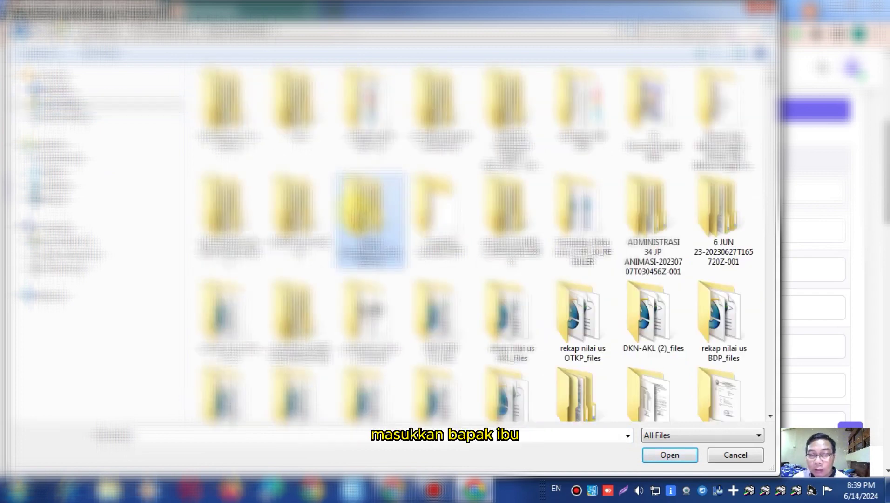
pyautogui.scroll(-5, 361, 207)
pyautogui.scroll(5, 359, 206)
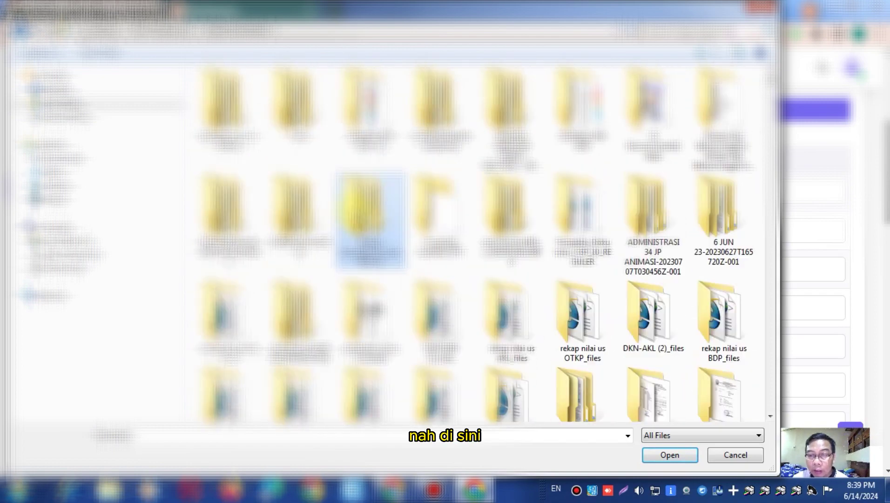
pyautogui.scroll(-3, 356, 205)
pyautogui.scroll(2, 675, 279)
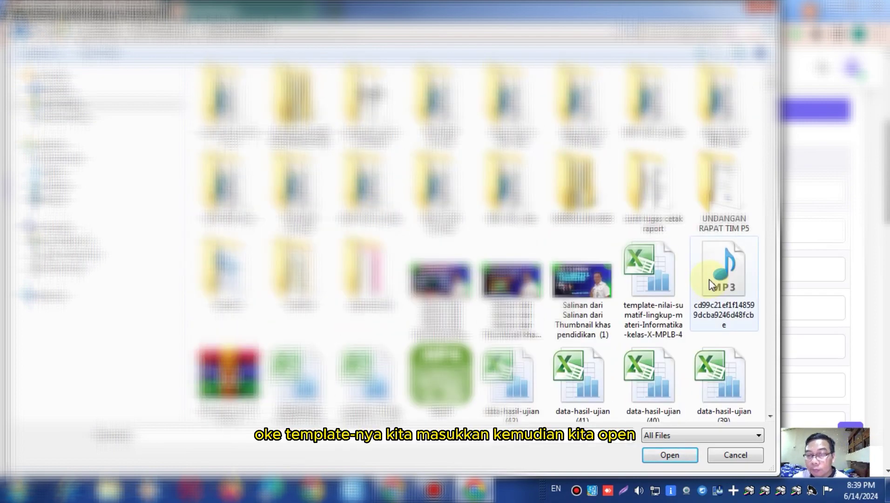
pyautogui.click(636, 281)
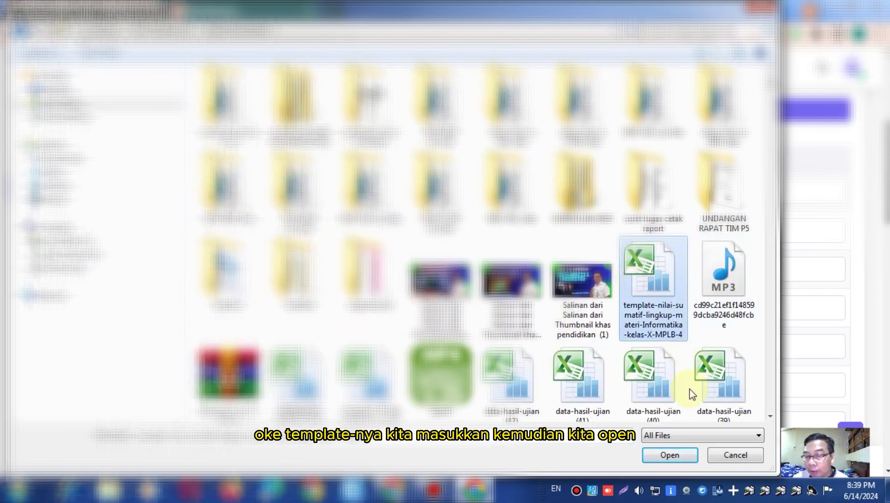
pyautogui.click(670, 455)
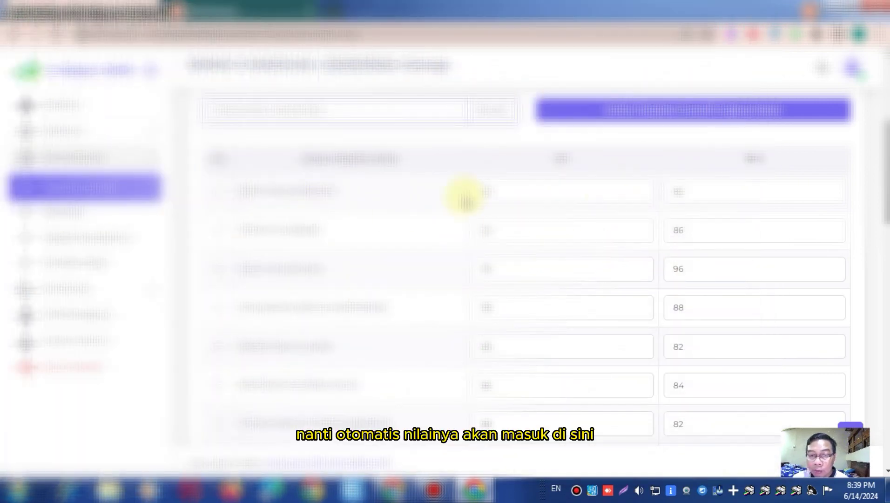
# - Review the TP 1 and TP 2 scores down to the last student and save them
pyautogui.scroll(-3, 560, 309)
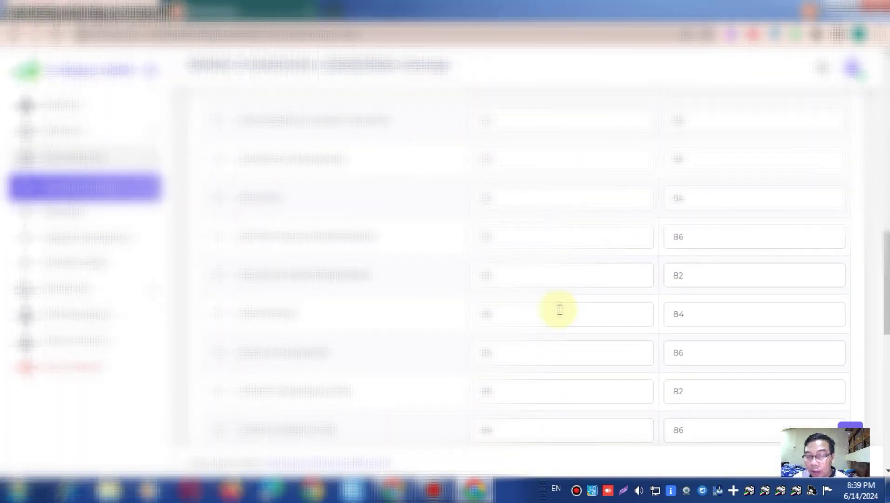
pyautogui.scroll(-6, 560, 309)
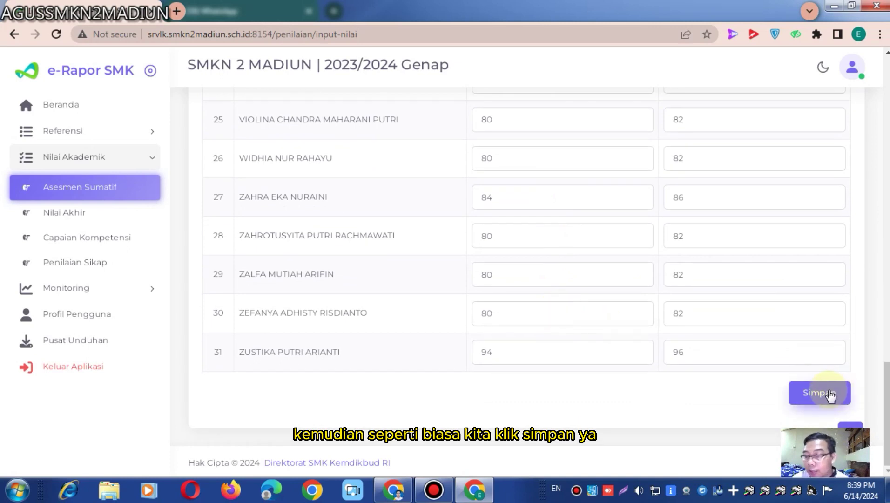
pyautogui.click(828, 394)
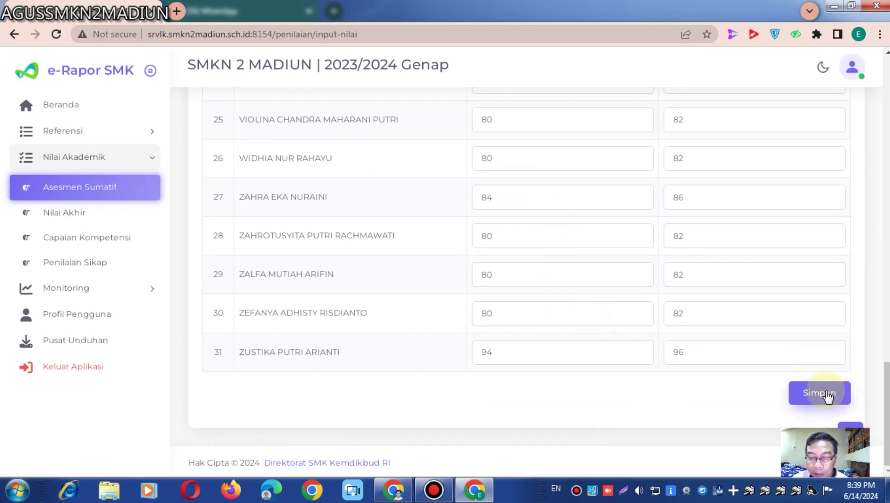
# - Change the assessment type for X MPLB 4 Informatika to Sumatif Akhir Semester
pyautogui.scroll(10, 324, 203)
pyautogui.scroll(10, 325, 210)
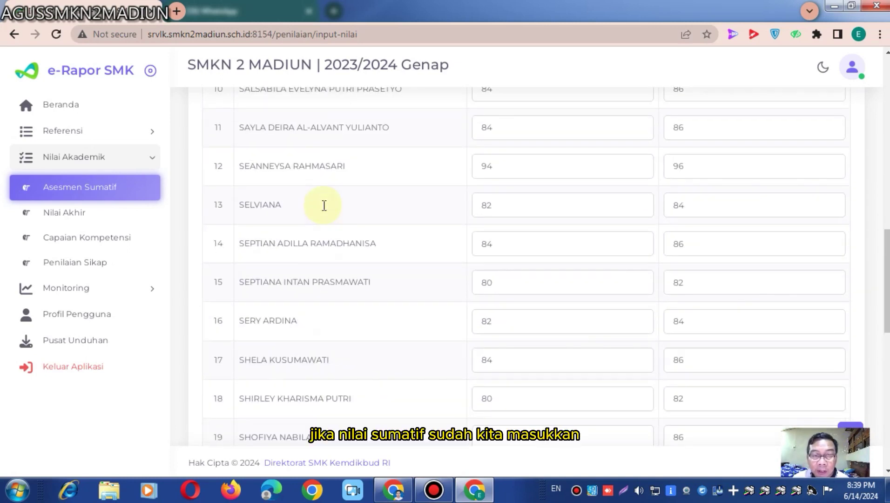
pyautogui.scroll(2, 326, 212)
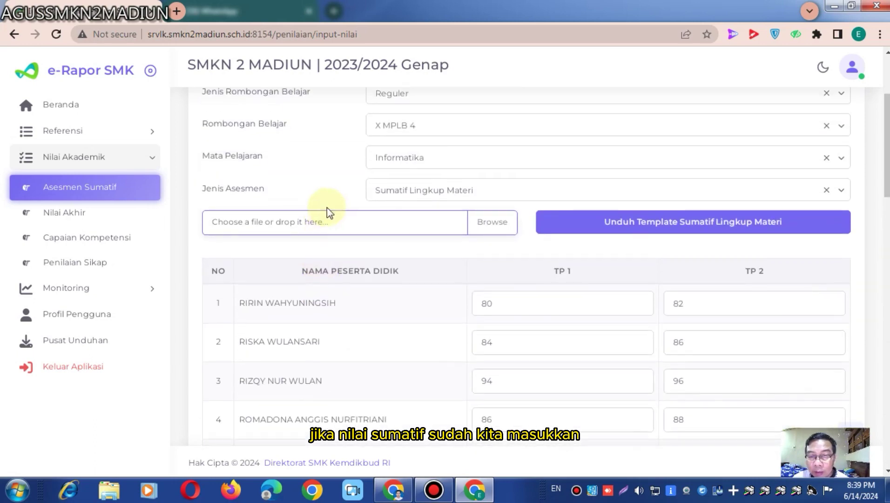
pyautogui.click(402, 191)
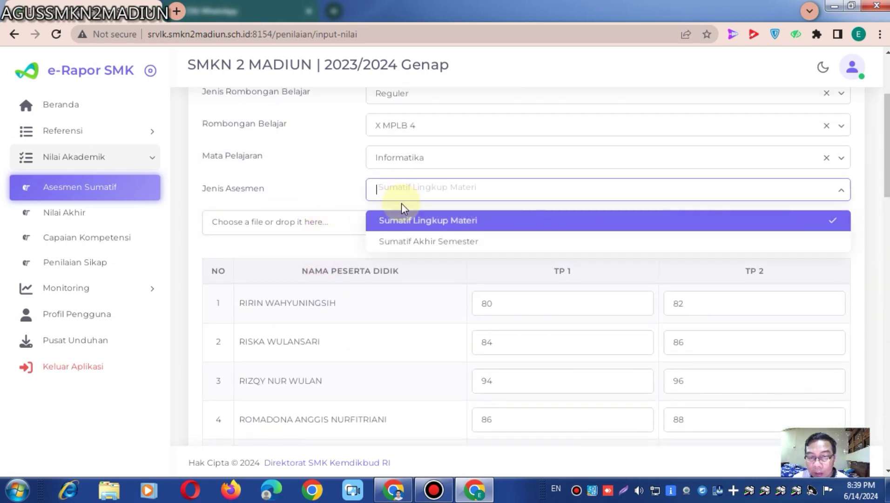
pyautogui.click(400, 242)
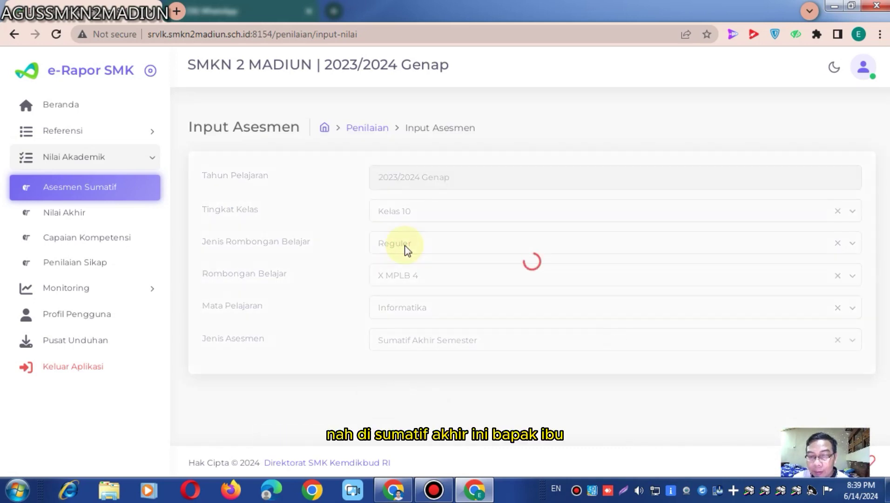
# - Examine the Non Tes and Tes score fields for the first three students without changing them
pyautogui.scroll(-4, 406, 250)
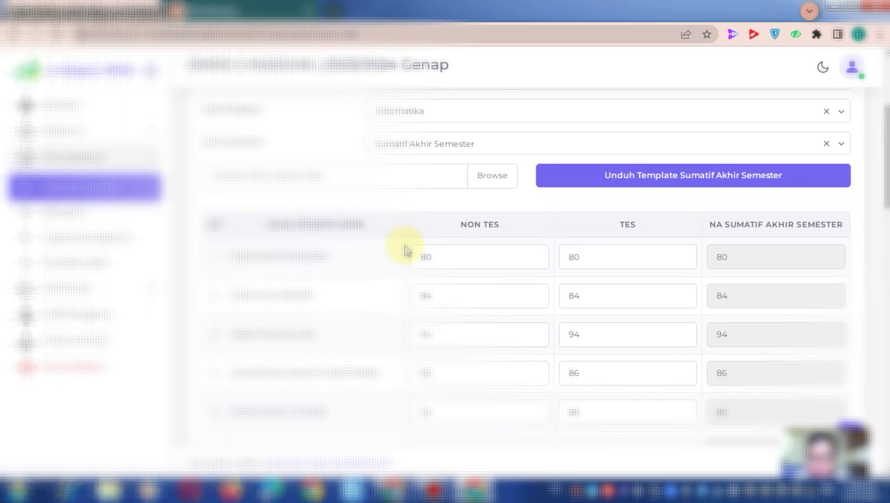
pyautogui.moveTo(441, 254); pyautogui.dragTo(410, 256)
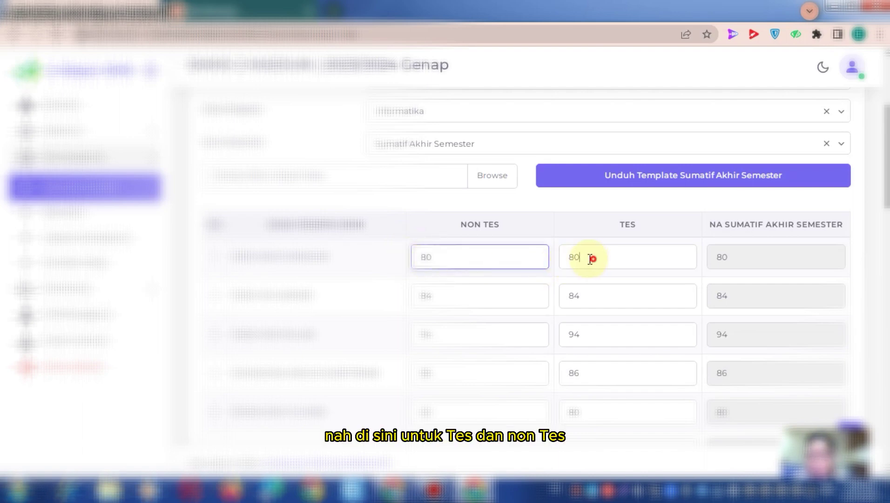
pyautogui.moveTo(582, 254); pyautogui.dragTo(566, 256)
pyautogui.moveTo(477, 292); pyautogui.dragTo(408, 295)
pyautogui.moveTo(616, 295); pyautogui.dragTo(495, 298)
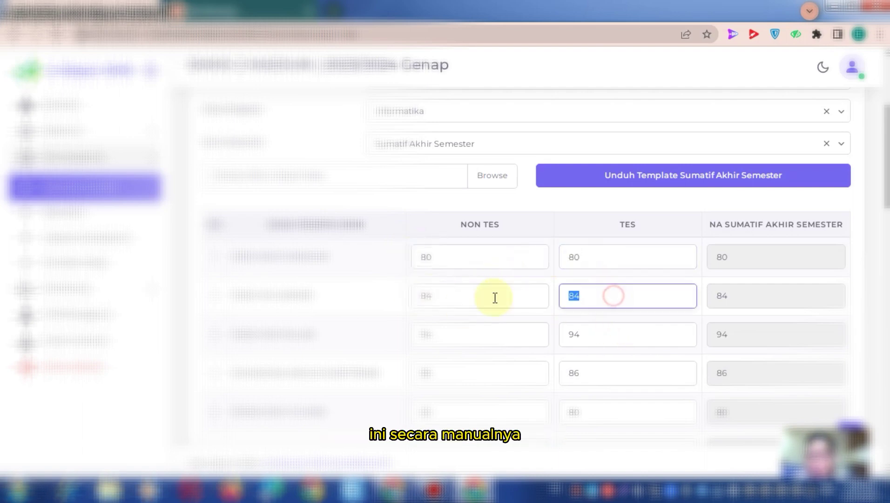
pyautogui.moveTo(433, 325); pyautogui.dragTo(412, 326)
pyautogui.moveTo(590, 334); pyautogui.dragTo(571, 334)
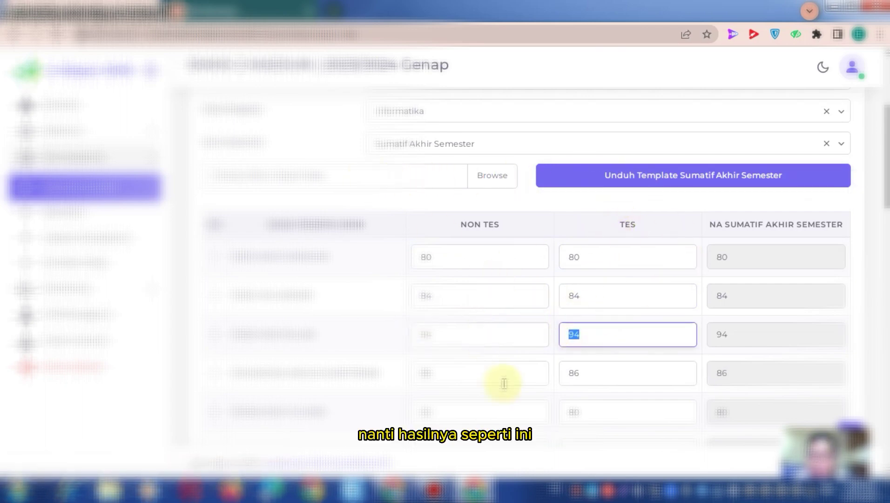
# - Save the Sumatif Akhir Semester scores for the whole class
pyautogui.scroll(-5, 563, 318)
pyautogui.scroll(-5, 540, 293)
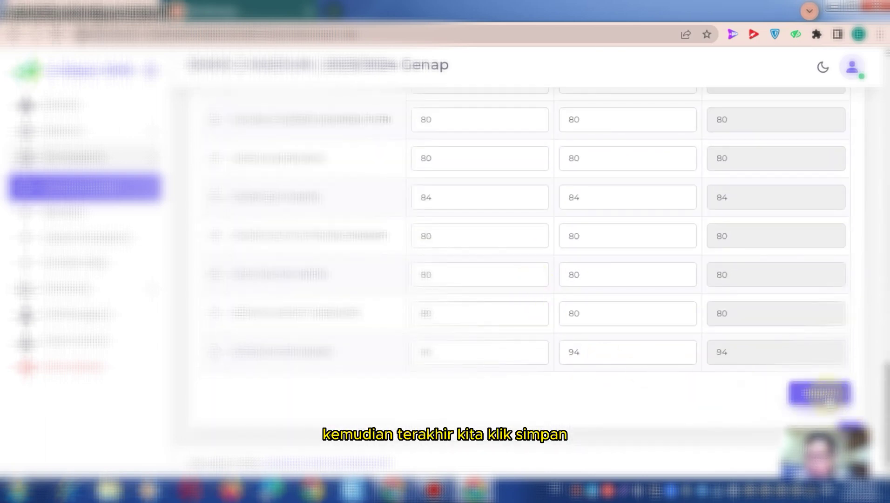
pyautogui.click(819, 394)
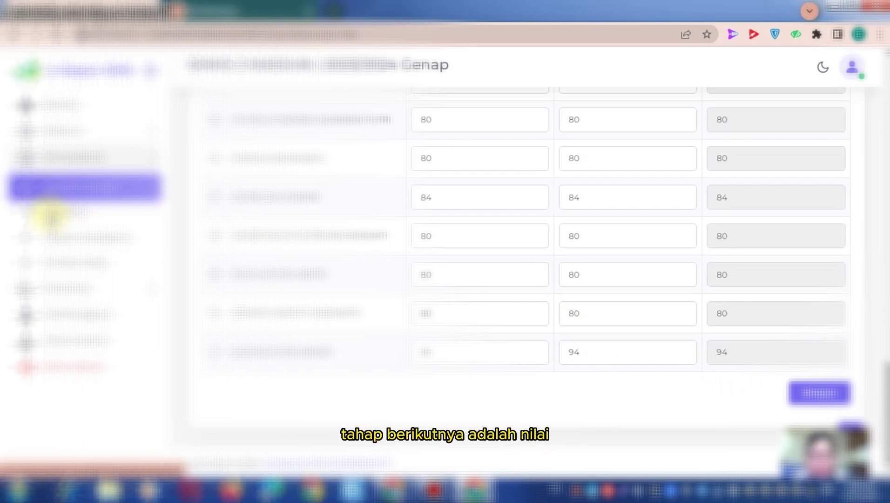
# - Open the Nilai Akhir input form and set it to Kelas 10, Reguler, X MPLB 4, Informatika, with Nilai Asesmen as the assessment form
pyautogui.click(50, 214)
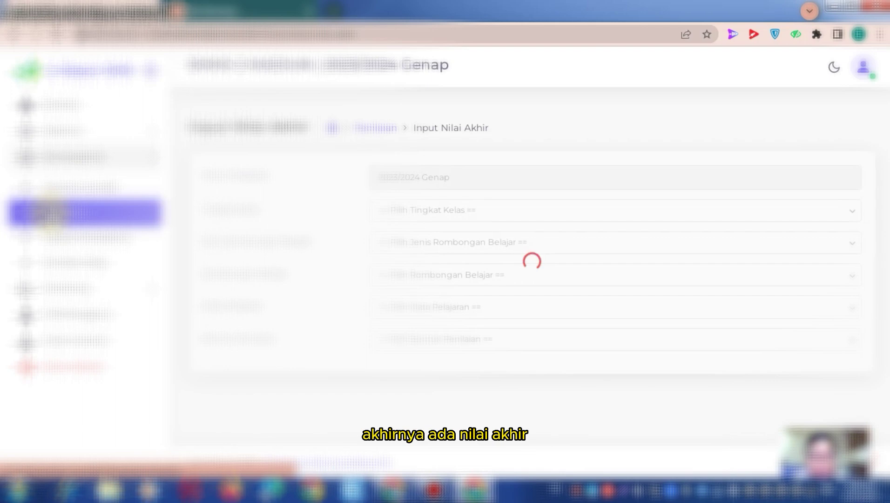
pyautogui.click(383, 211)
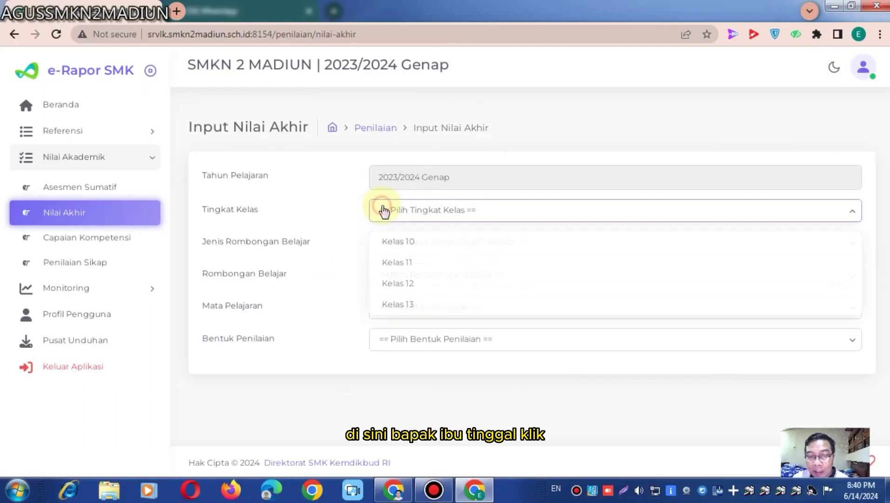
pyautogui.click(393, 241)
pyautogui.click(417, 253)
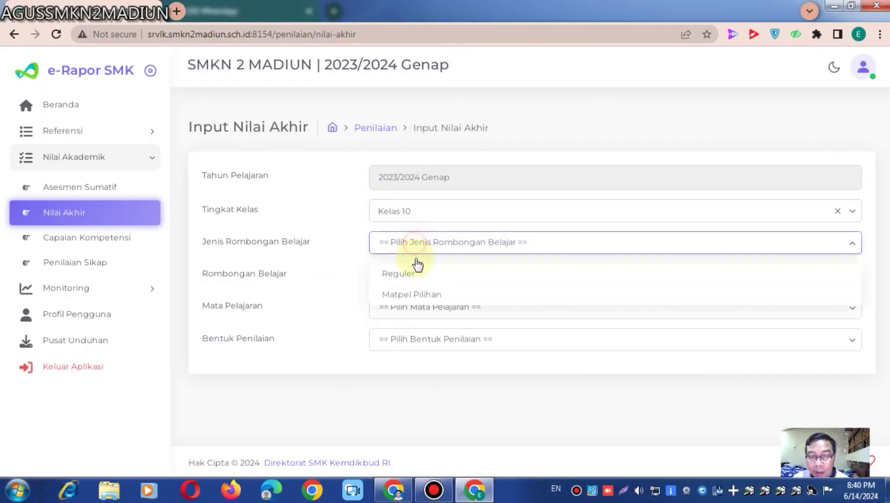
pyautogui.click(415, 274)
pyautogui.click(415, 281)
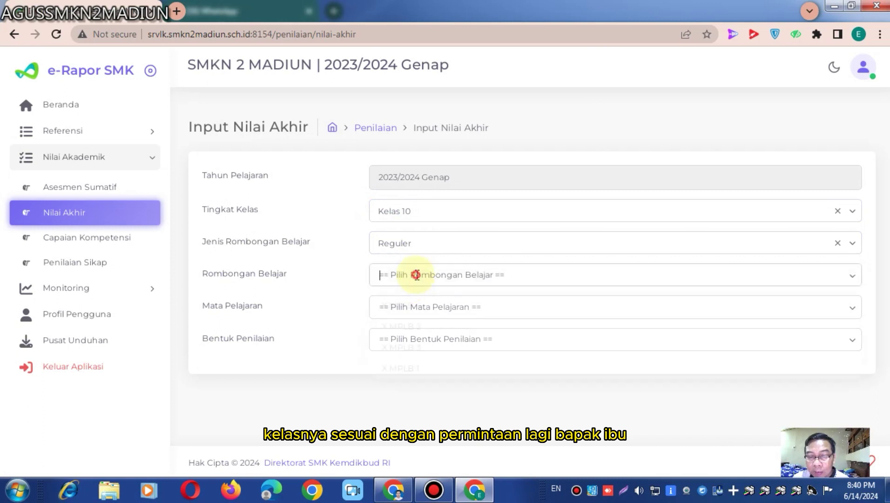
pyautogui.click(415, 307)
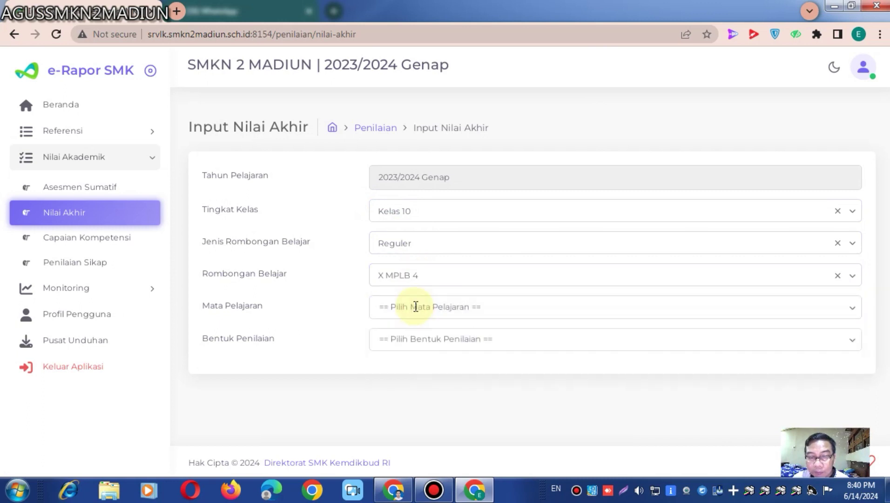
pyautogui.click(416, 307)
pyautogui.click(417, 337)
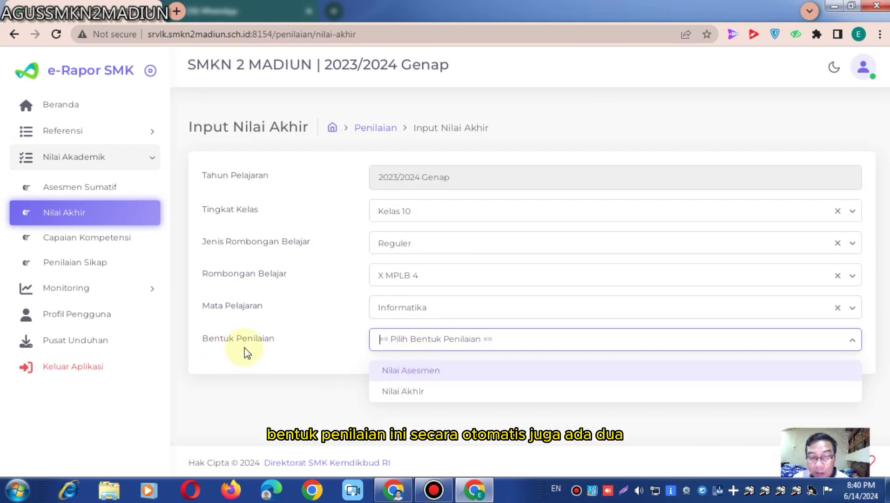
pyautogui.click(410, 371)
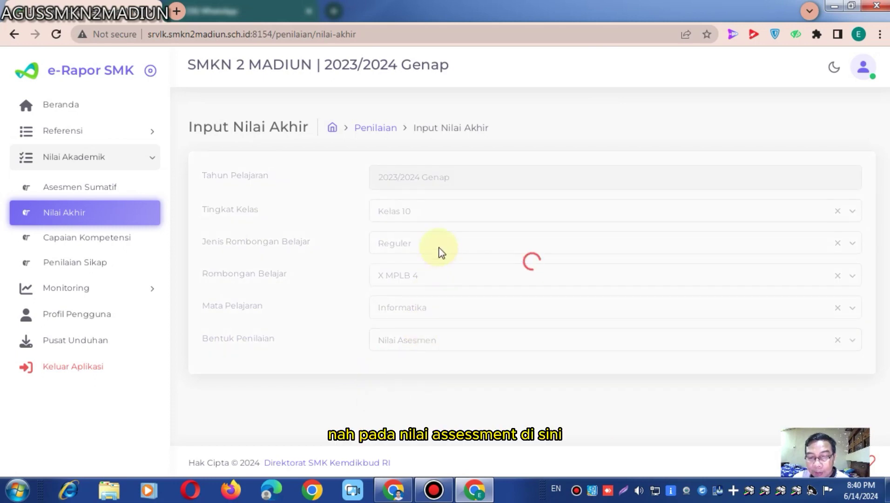
# - Select Tercapai for both of the first student's learning objectives and the second student's Microsoft Excel objective
pyautogui.scroll(-10, 439, 252)
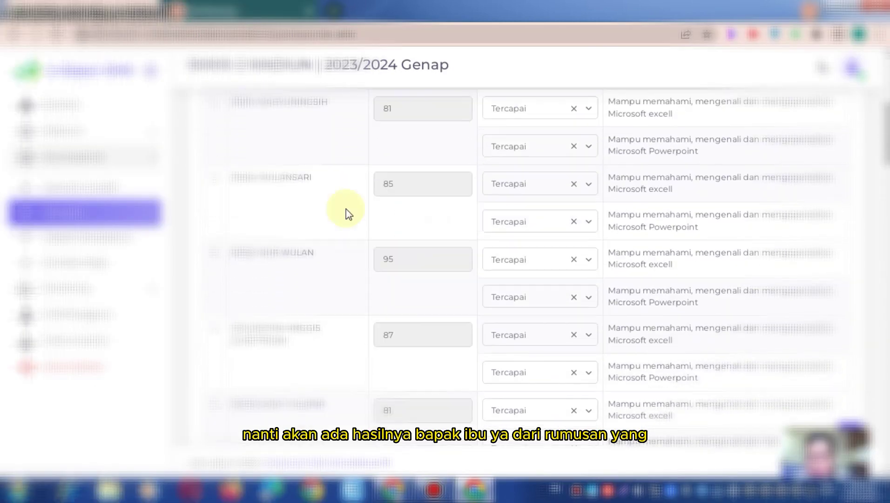
pyautogui.scroll(3, 391, 140)
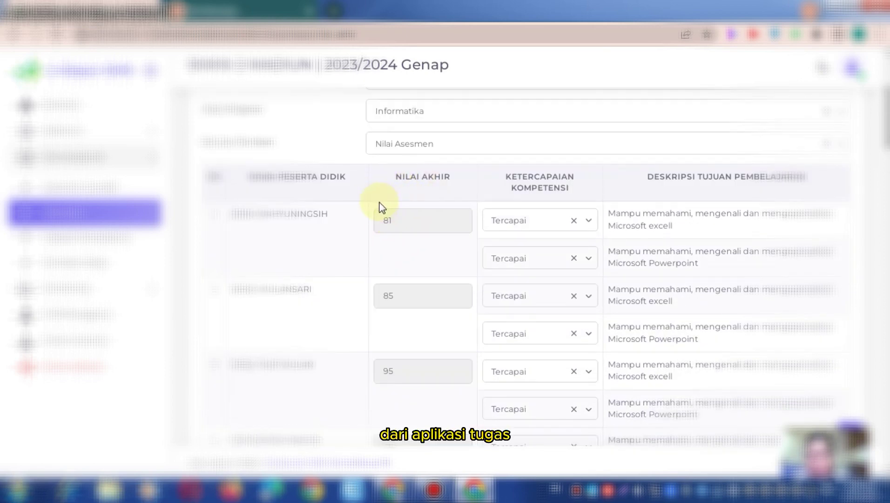
pyautogui.click(539, 224)
pyautogui.click(536, 262)
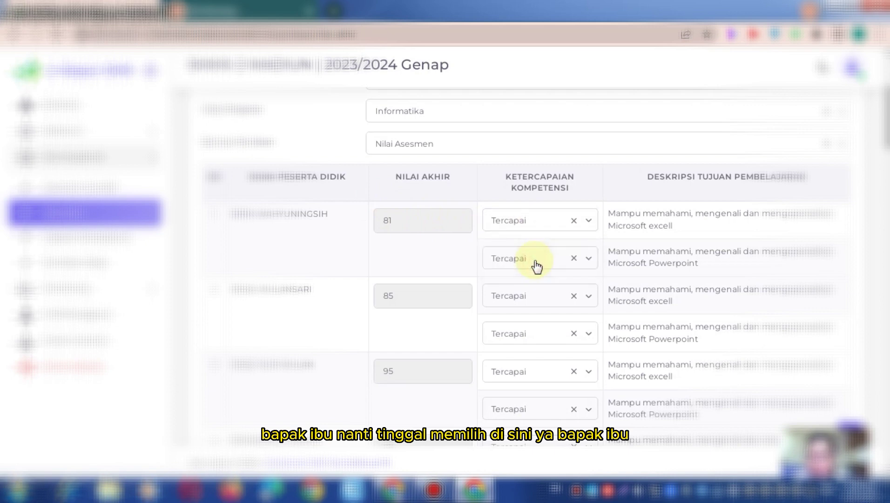
pyautogui.click(534, 259)
pyautogui.click(517, 300)
pyautogui.click(515, 295)
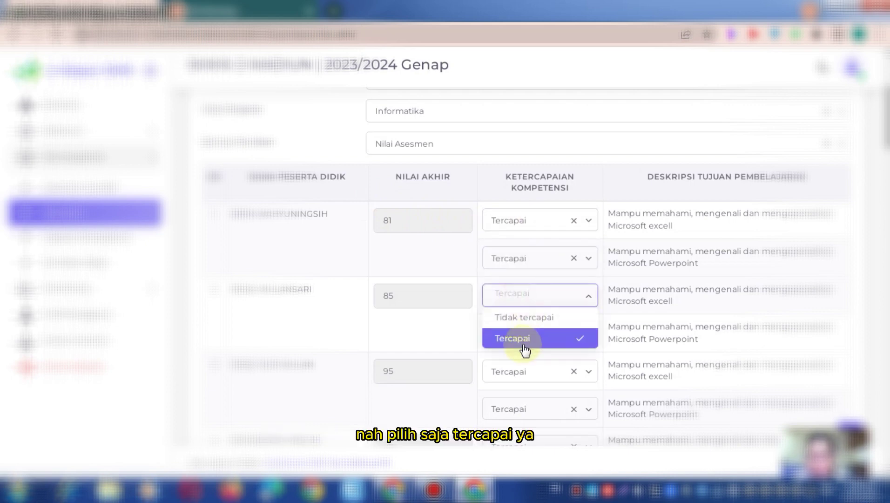
pyautogui.click(520, 342)
# - Set the second student's Microsoft PowerPoint objective to Tidak tercapai and check the following students' competency entries
pyautogui.click(520, 333)
pyautogui.click(521, 355)
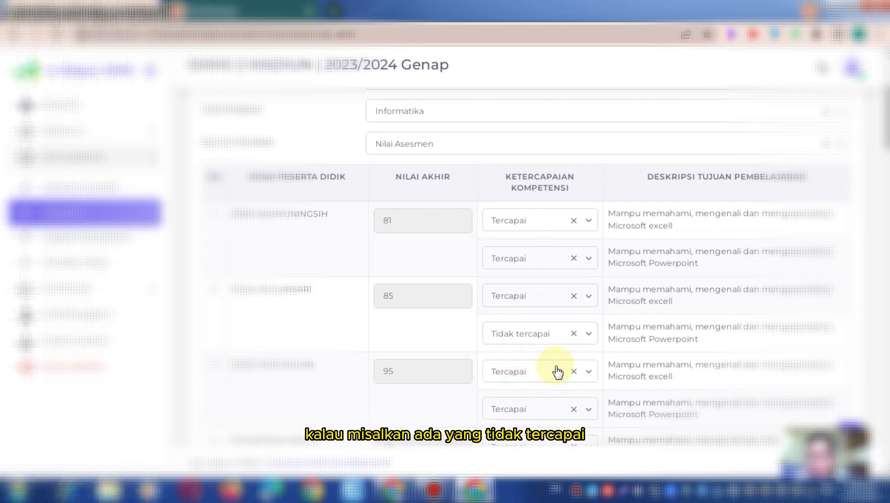
pyautogui.scroll(-3, 660, 396)
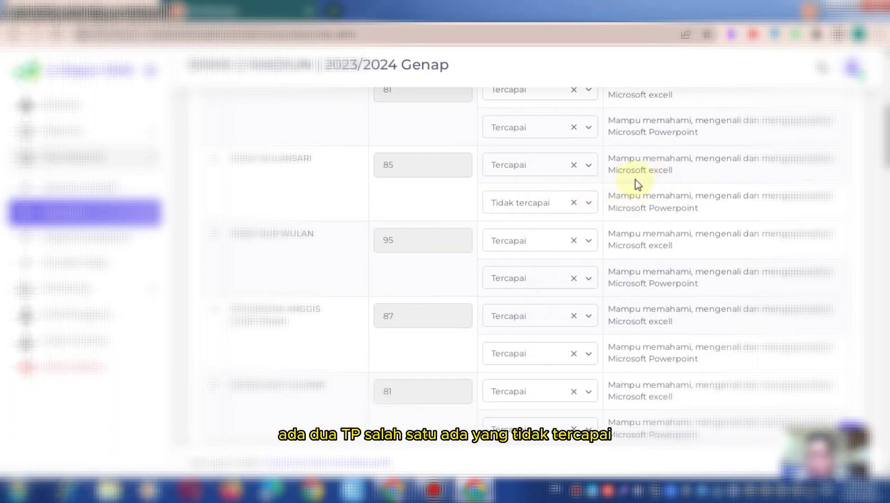
# - Set the second student's Microsoft PowerPoint objective to Tercapai and review the competency entries for the rest of the class
pyautogui.click(521, 205)
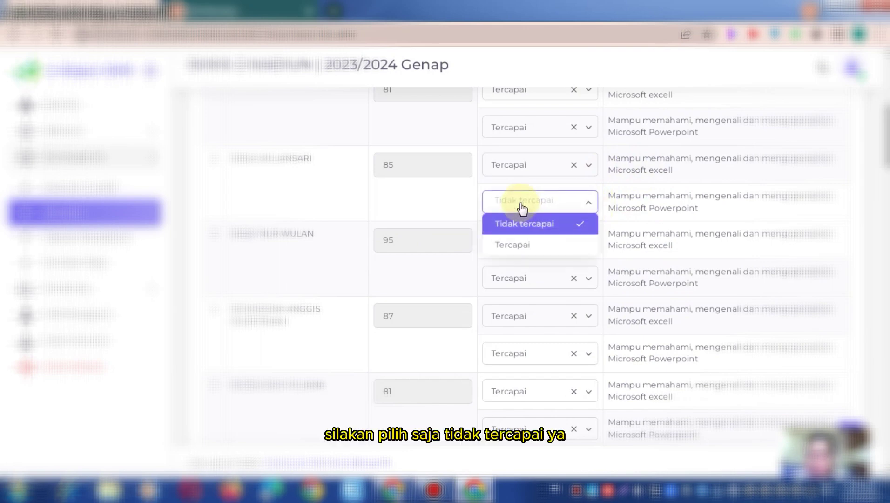
pyautogui.click(505, 246)
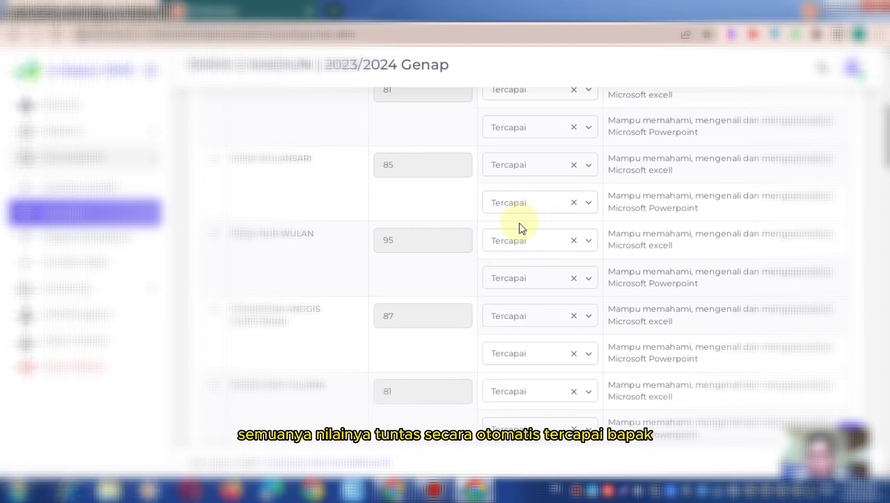
pyautogui.scroll(-5, 520, 223)
pyautogui.scroll(-8, 522, 228)
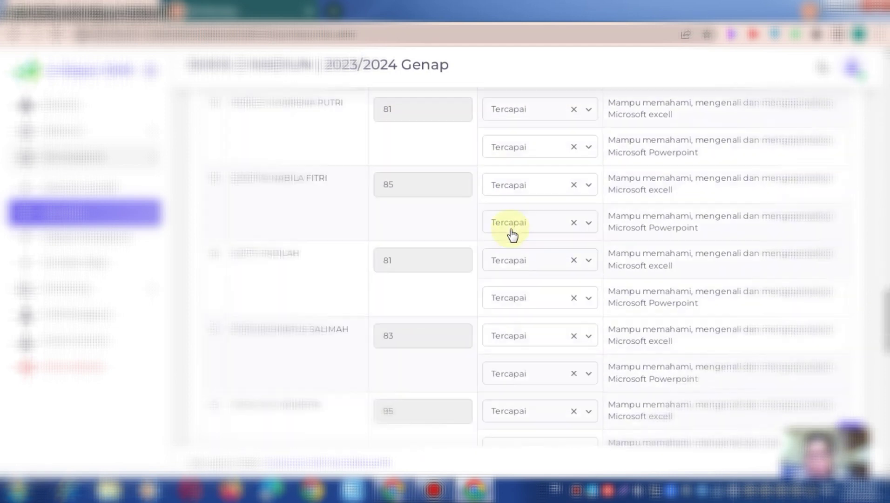
pyautogui.scroll(-2, 510, 240)
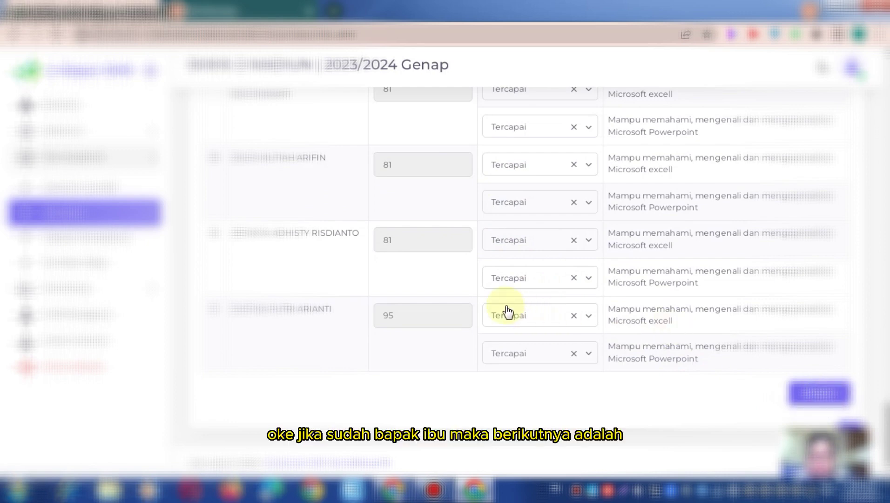
# - Change the assessment form to Nilai Akhir and review the final scores and competency entries down to the last student
pyautogui.scroll(5, 466, 294)
pyautogui.scroll(10, 420, 274)
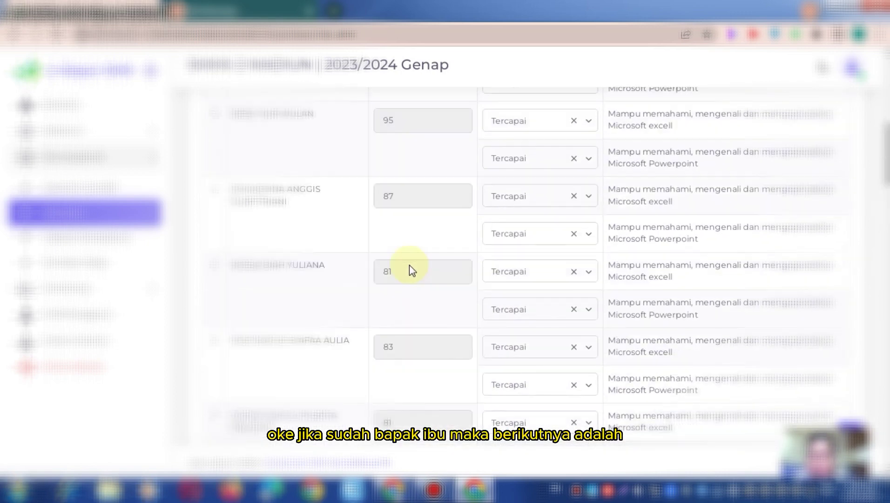
pyautogui.scroll(-5, 402, 254)
pyautogui.scroll(5, 382, 187)
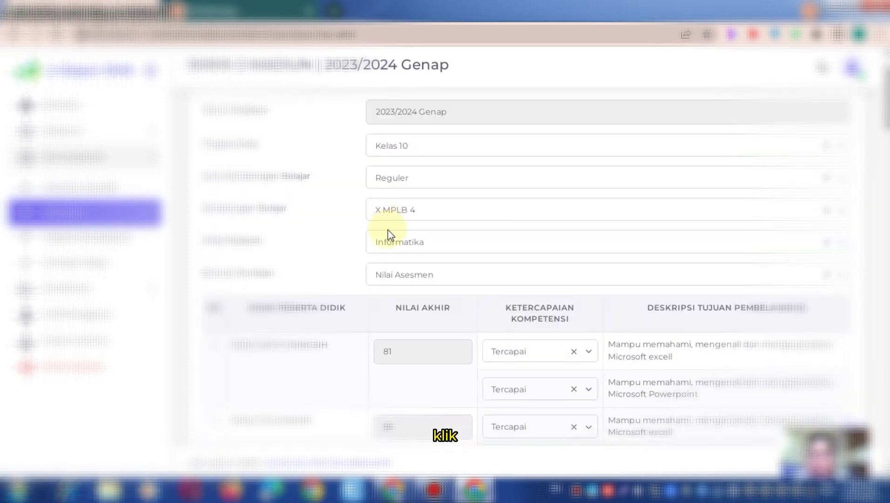
pyautogui.click(414, 270)
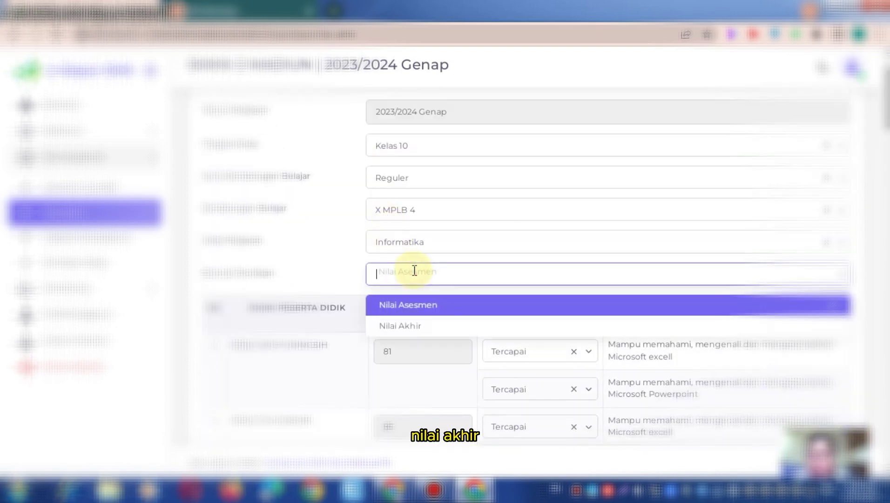
pyautogui.click(406, 330)
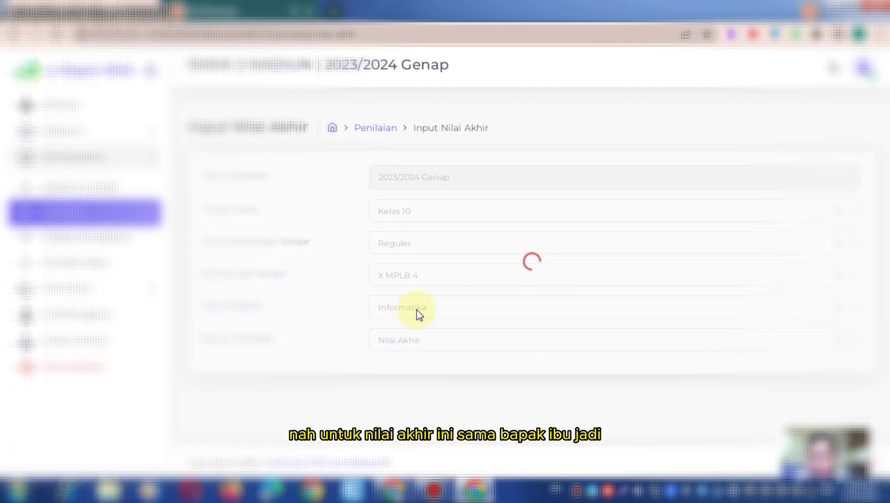
pyautogui.scroll(-6, 418, 313)
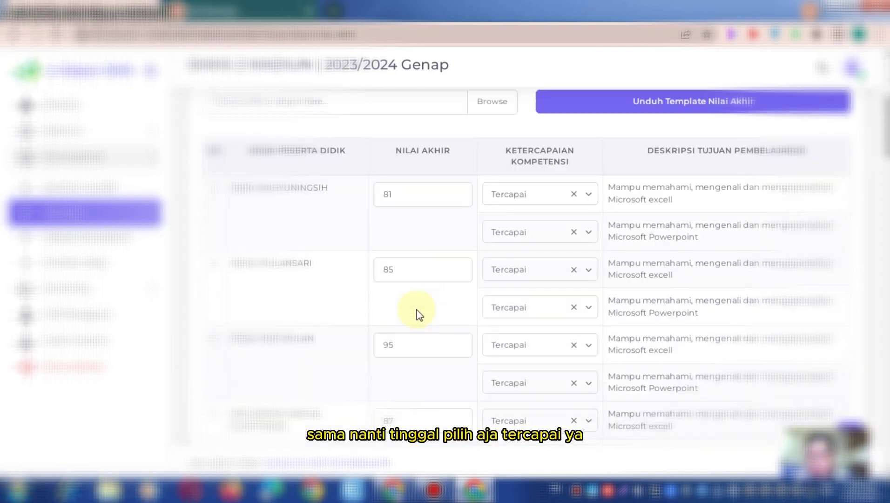
pyautogui.scroll(-1, 418, 313)
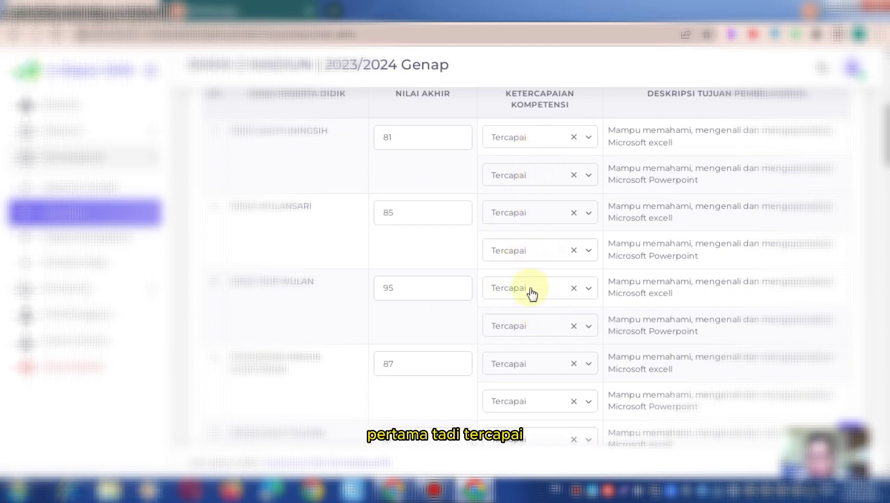
pyautogui.scroll(-8, 530, 292)
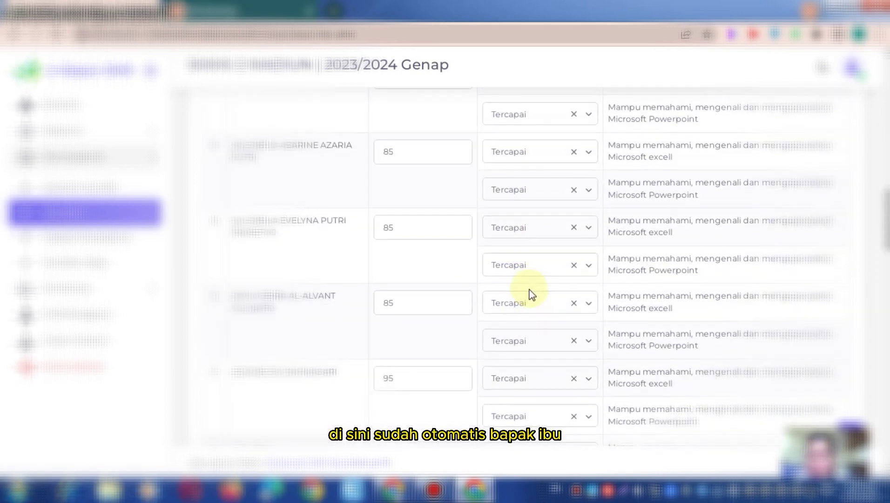
pyautogui.scroll(-8, 517, 298)
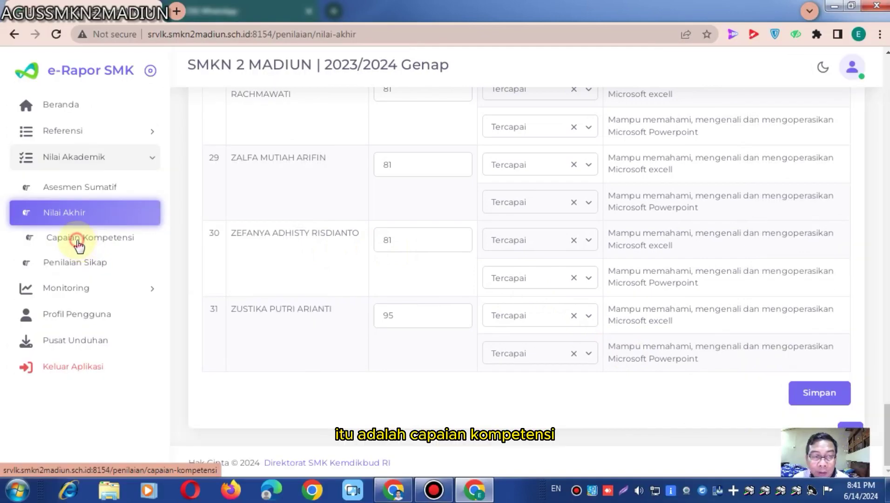
# - Open the Capaian Kompetensi form and set it to Kelas 10, Reguler, X MPLB 4, Informatika
pyautogui.click(80, 246)
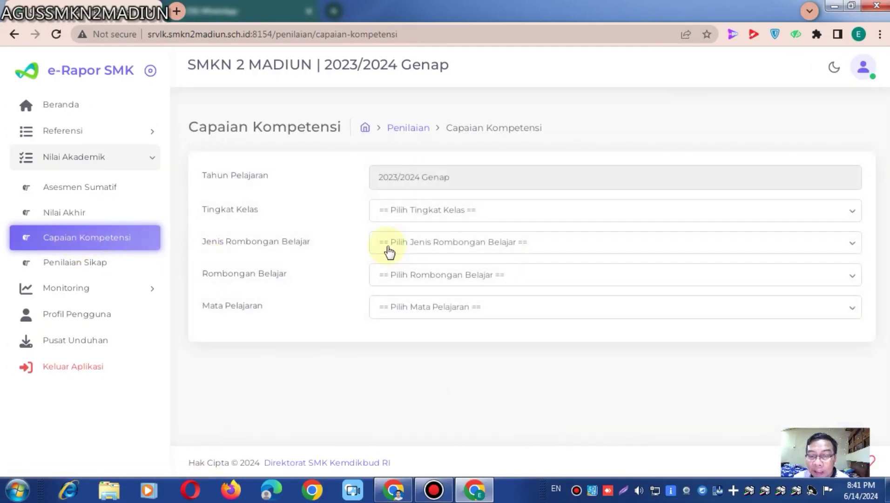
pyautogui.click(410, 213)
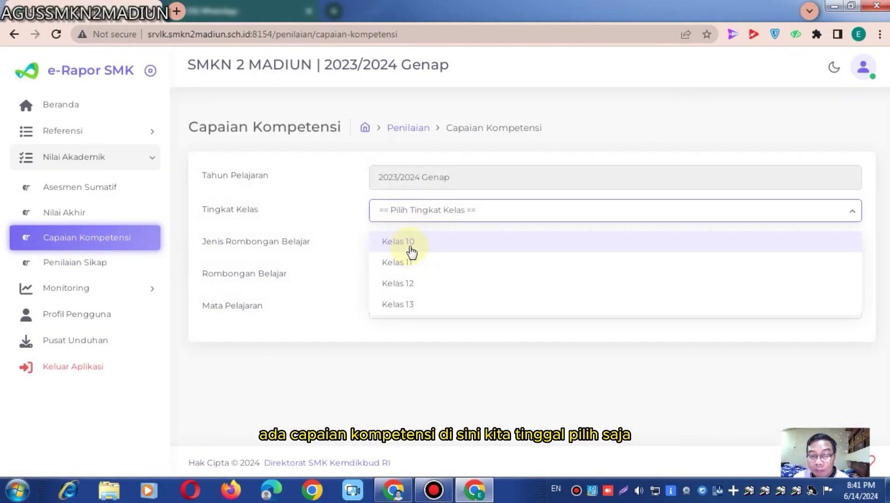
pyautogui.click(410, 248)
pyautogui.click(412, 250)
pyautogui.click(406, 271)
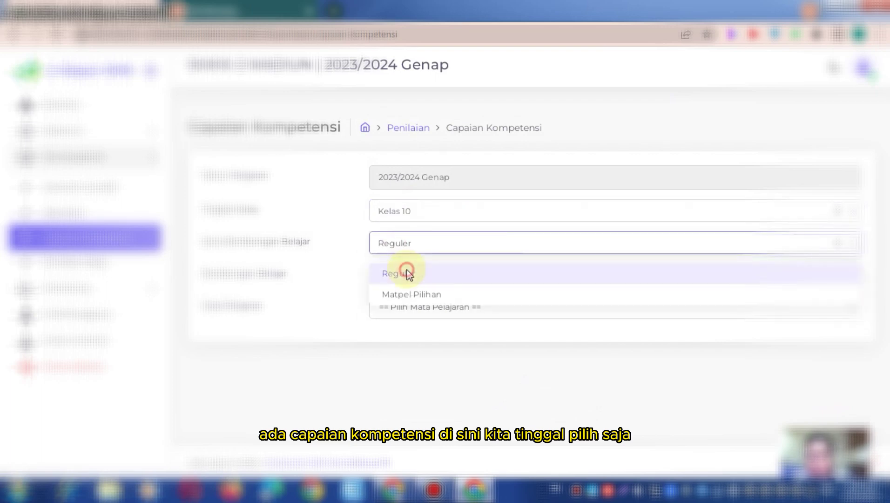
pyautogui.click(416, 273)
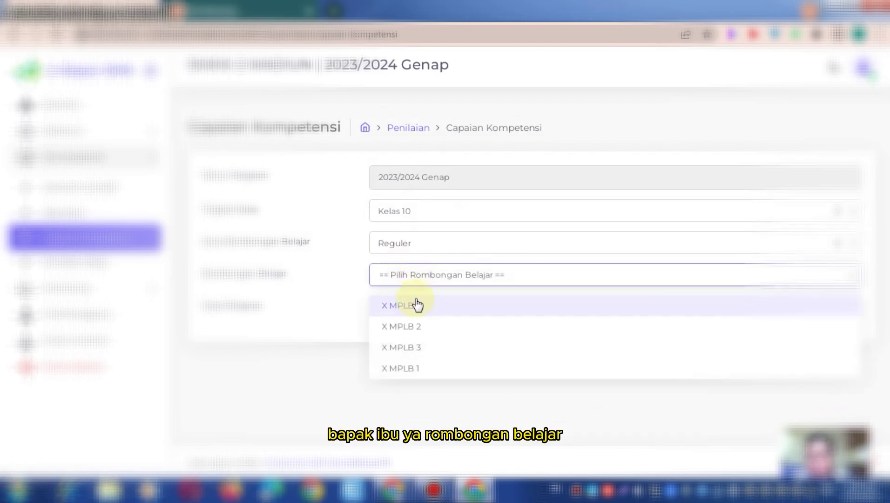
pyautogui.click(413, 309)
pyautogui.click(415, 308)
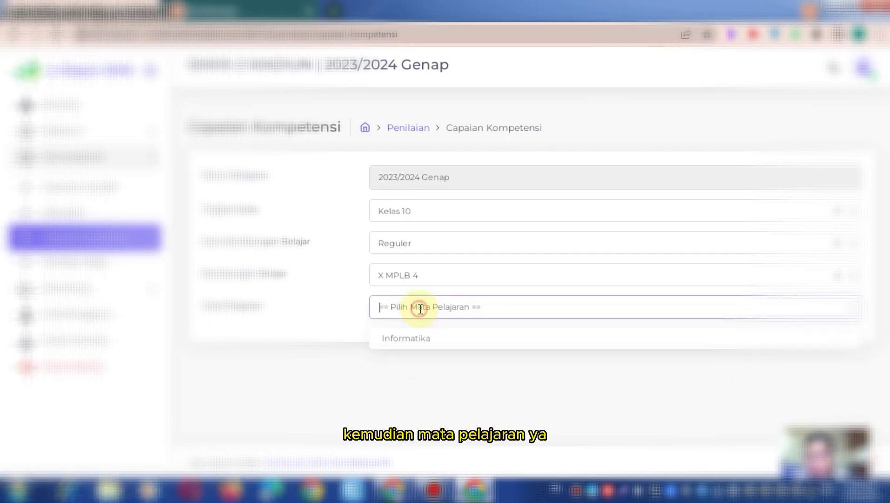
pyautogui.click(412, 337)
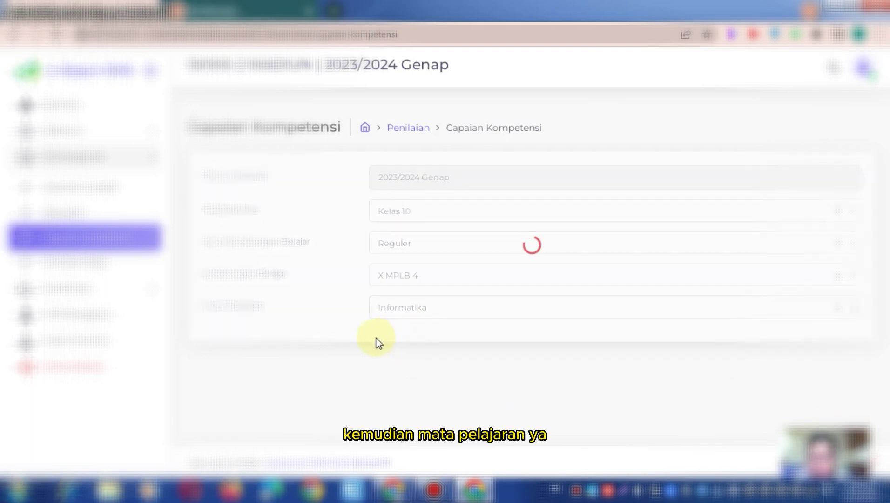
# - Examine the first student's achieved-competency description and the second student's field for competencies needing improvement
pyautogui.scroll(-5, 375, 336)
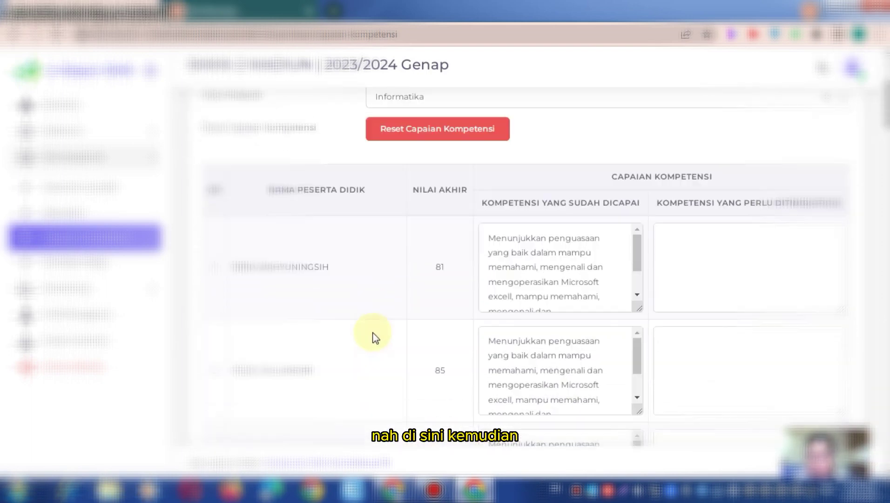
pyautogui.scroll(-1, 373, 335)
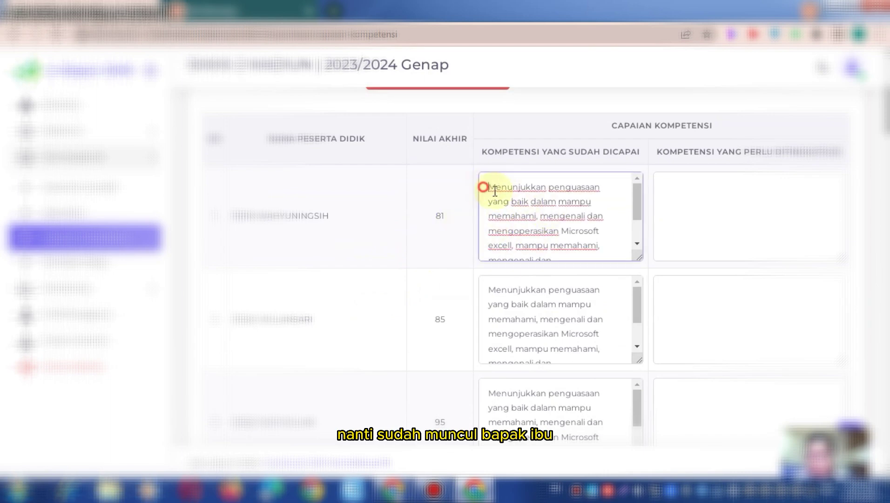
pyautogui.moveTo(487, 188); pyautogui.dragTo(592, 253)
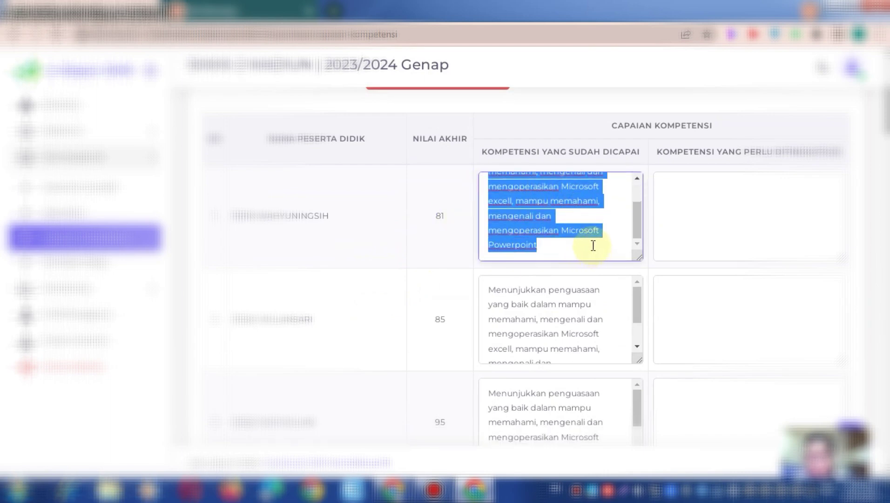
pyautogui.click(673, 294)
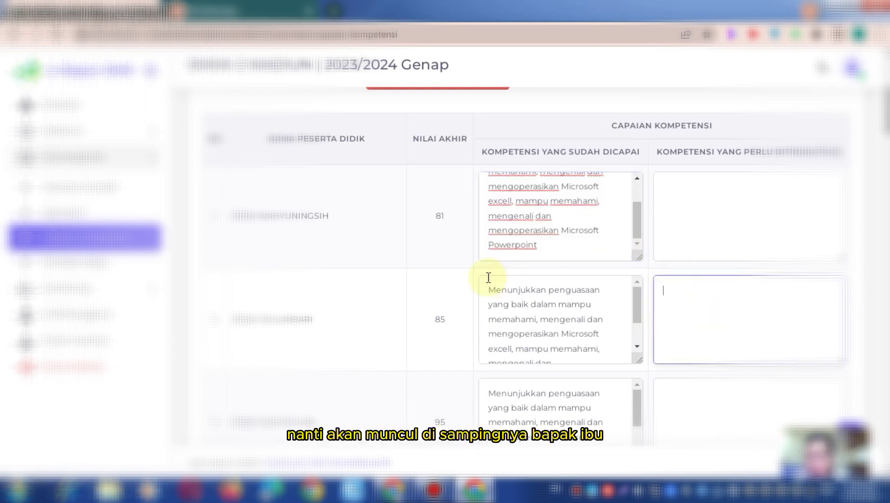
# - Save the competency achievement descriptions for the whole class
pyautogui.scroll(-2, 487, 280)
pyautogui.scroll(-5, 469, 243)
pyautogui.scroll(-8, 469, 240)
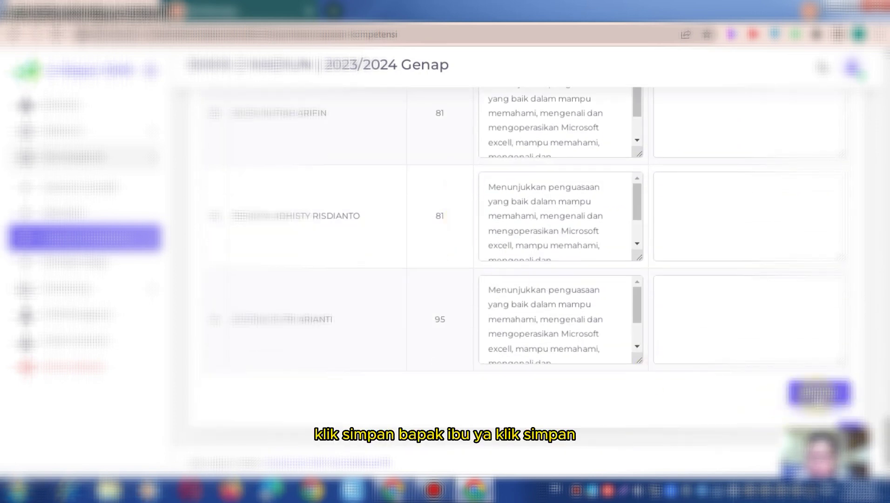
pyautogui.click(816, 391)
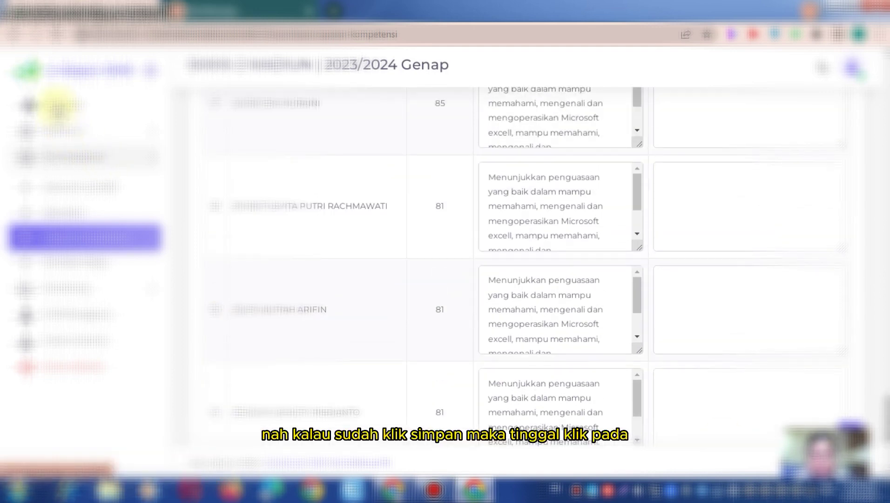
# - Return to Beranda, examine the X MPLB 4 Informatika assessment details for all students, and close them
pyautogui.click(58, 106)
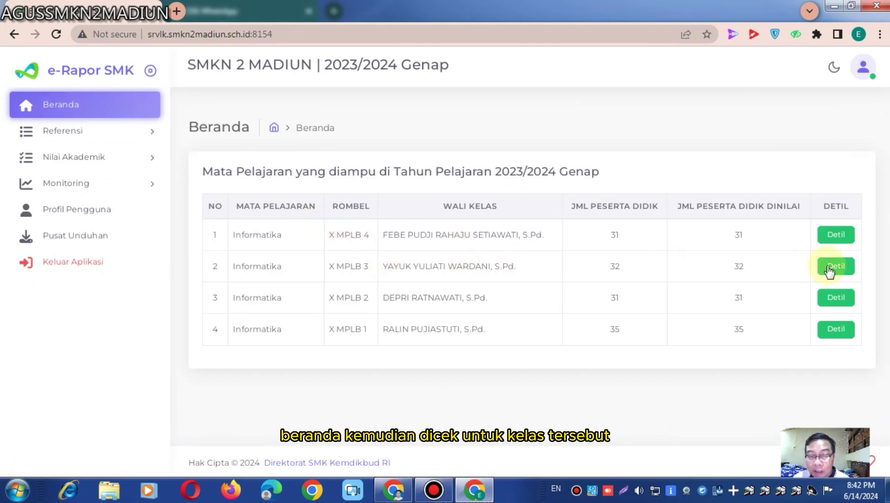
pyautogui.click(836, 235)
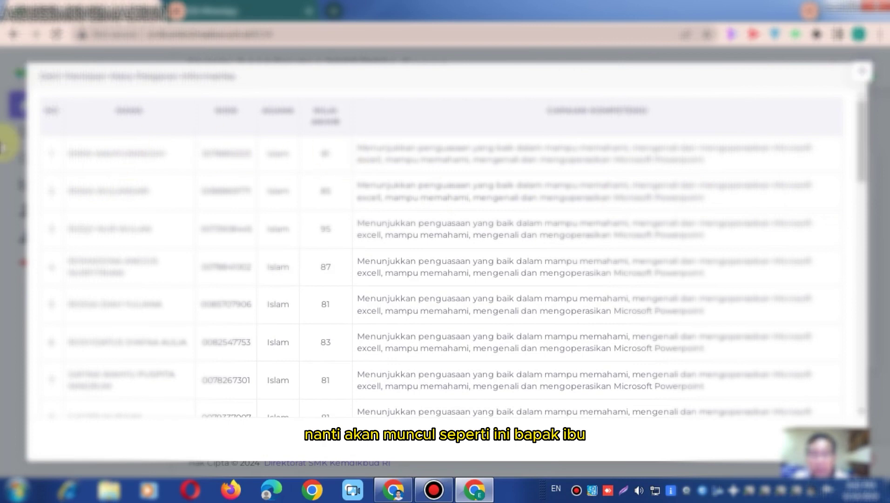
pyautogui.scroll(-7, 467, 229)
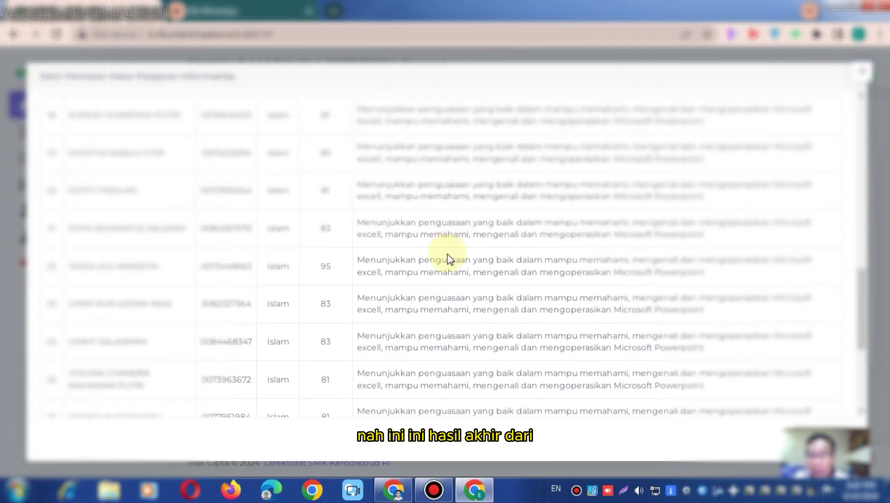
pyautogui.scroll(-5, 448, 259)
pyautogui.scroll(12, 436, 294)
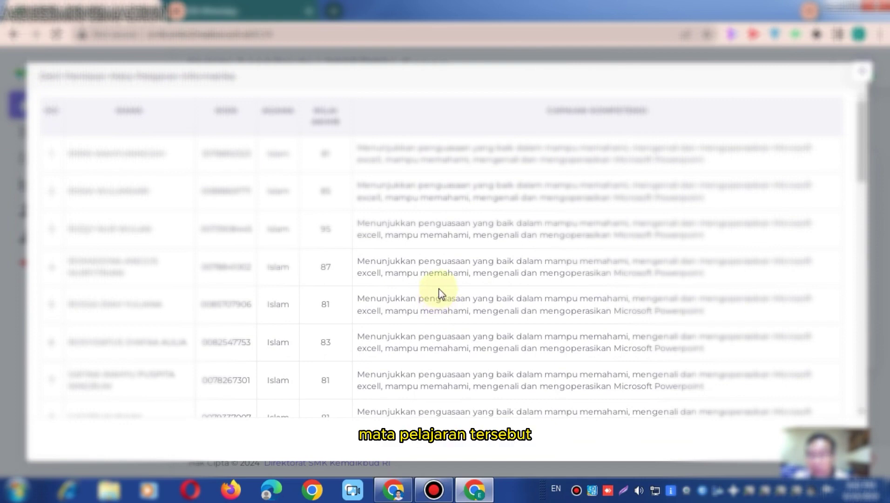
pyautogui.click(860, 76)
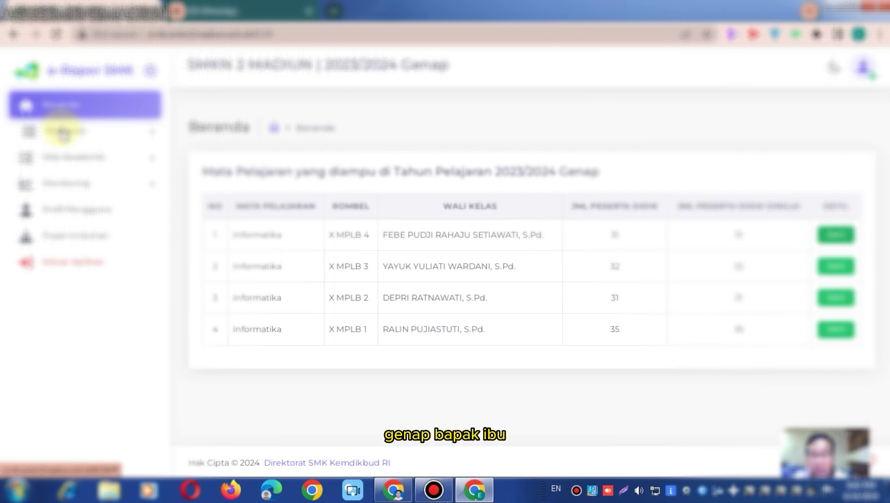
# - Show the available Nilai Akademik assessment pages
pyautogui.click(70, 159)
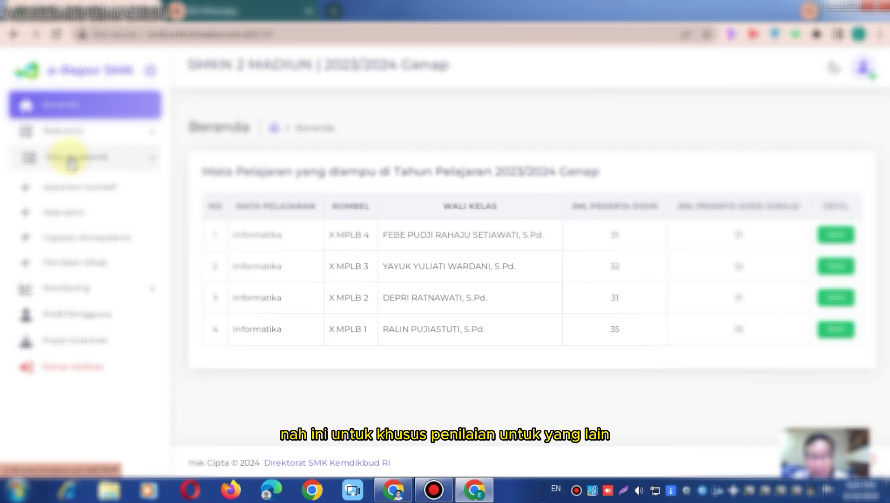